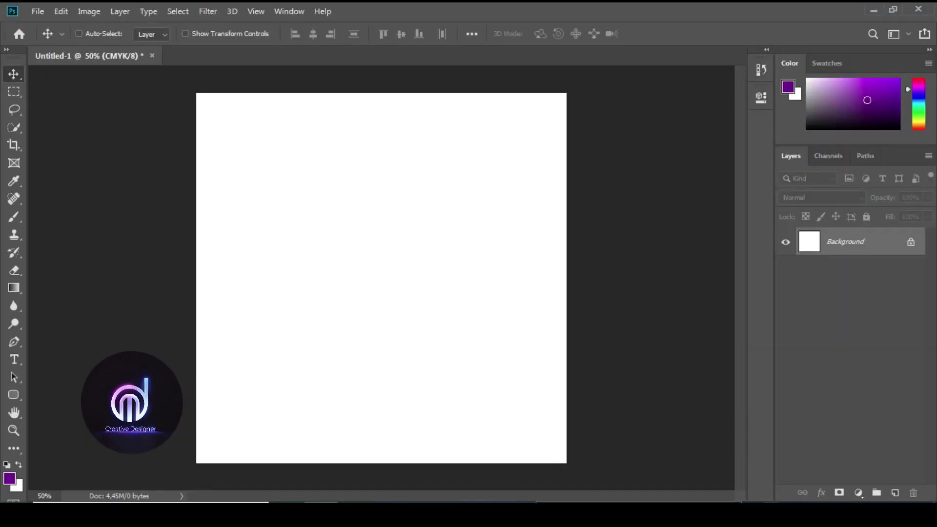
# Step: Add a purple Solid Color fill layer covering the canvas
pyautogui.click(858, 493)
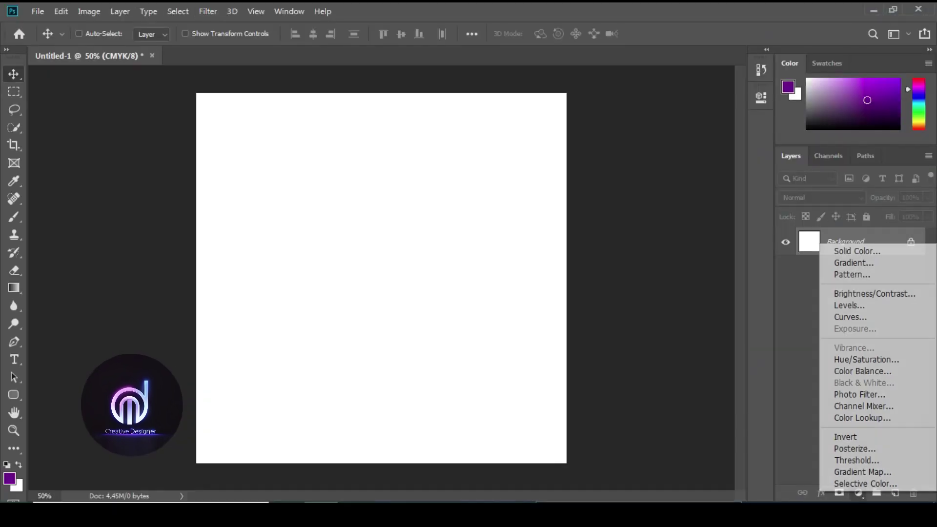
pyautogui.click(853, 249)
pyautogui.click(599, 91)
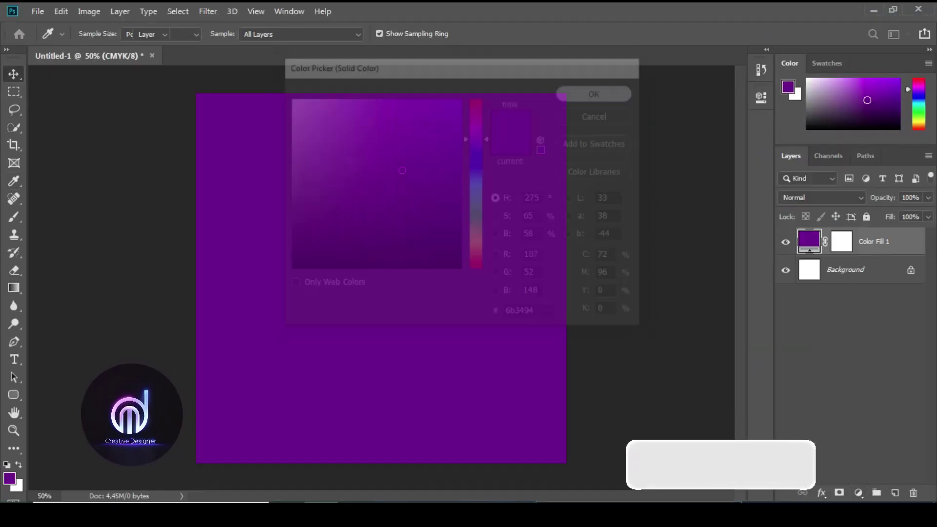
# Step: On a new Layer 1, paint a large soft white glow with a 1102 px brush at the centre
pyautogui.hotkey('ctrl', 'shift', 'alt', 'n')
pyautogui.press('b')
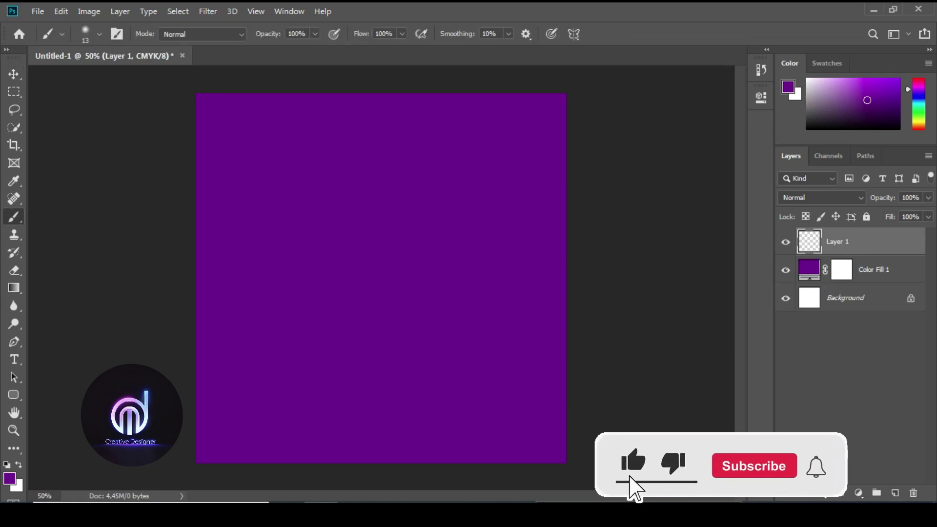
pyautogui.click(99, 34)
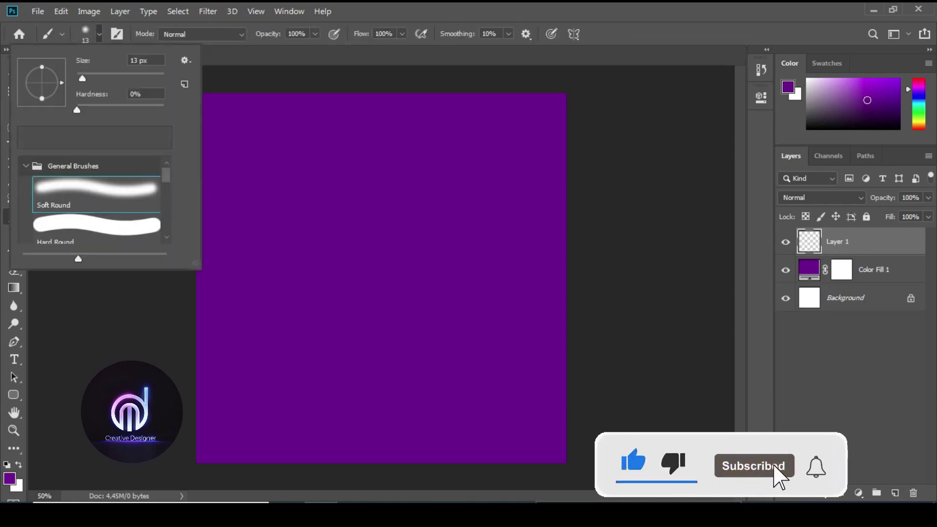
pyautogui.moveTo(149, 78); pyautogui.dragTo(156, 78)
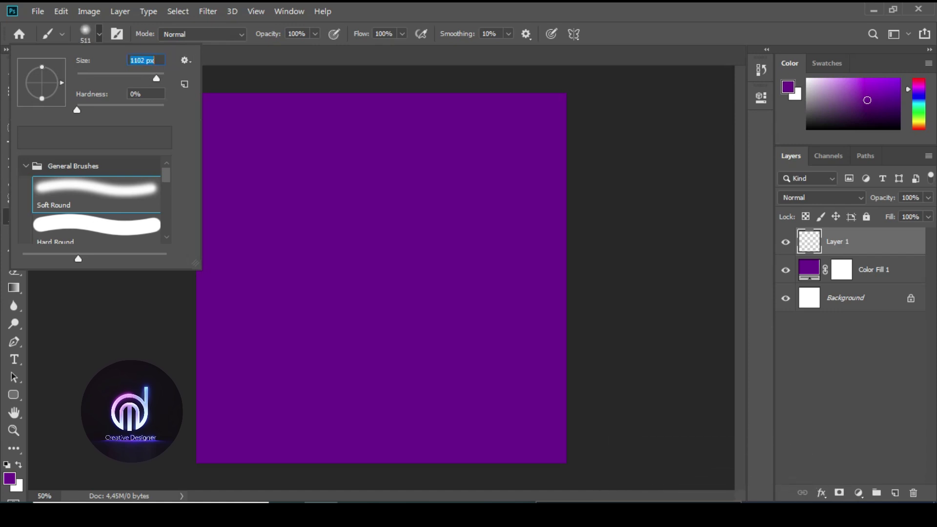
pyautogui.press('Return')
pyautogui.press('x')
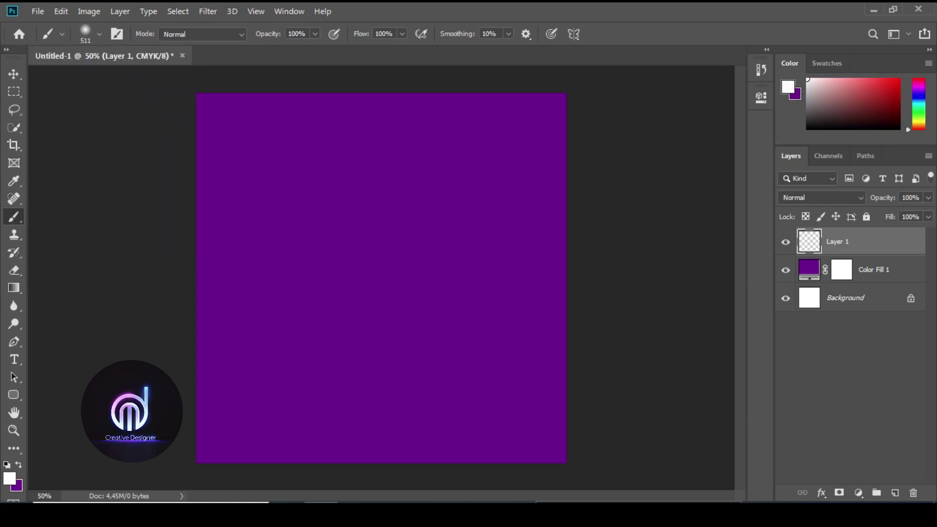
pyautogui.click(380, 266)
pyautogui.hotkey('ctrl', 'z')
pyautogui.click(99, 34)
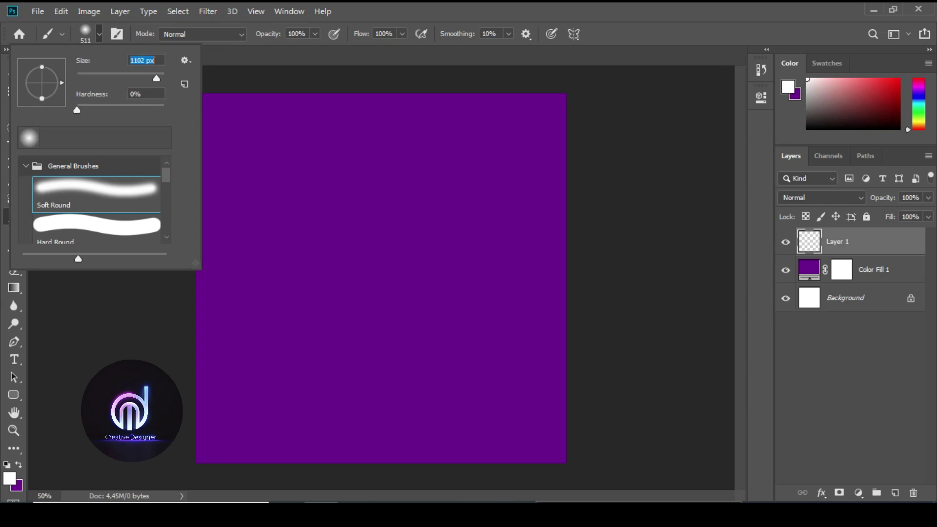
pyautogui.press('Return')
pyautogui.click(378, 266)
# Step: Set the glow layer to Lighter Color blending and nudge it to the canvas centre
pyautogui.click(822, 197)
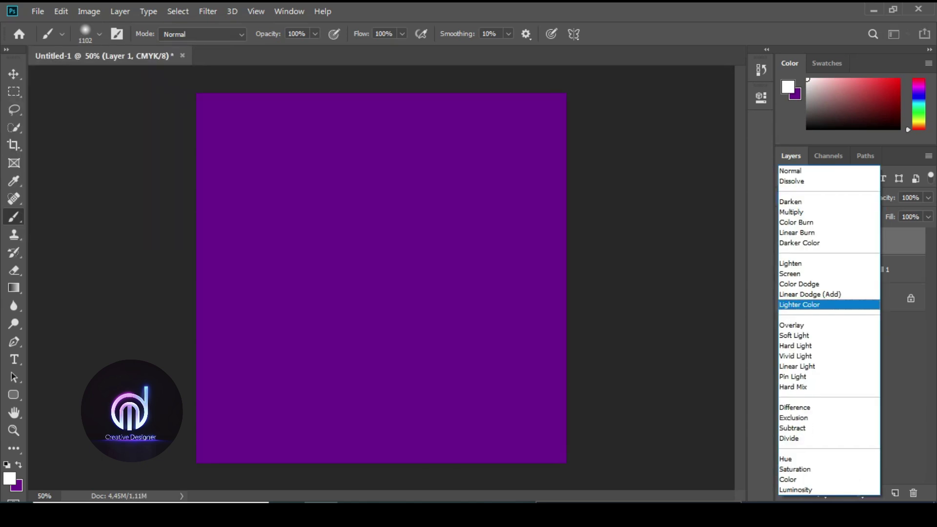
pyautogui.press('Return')
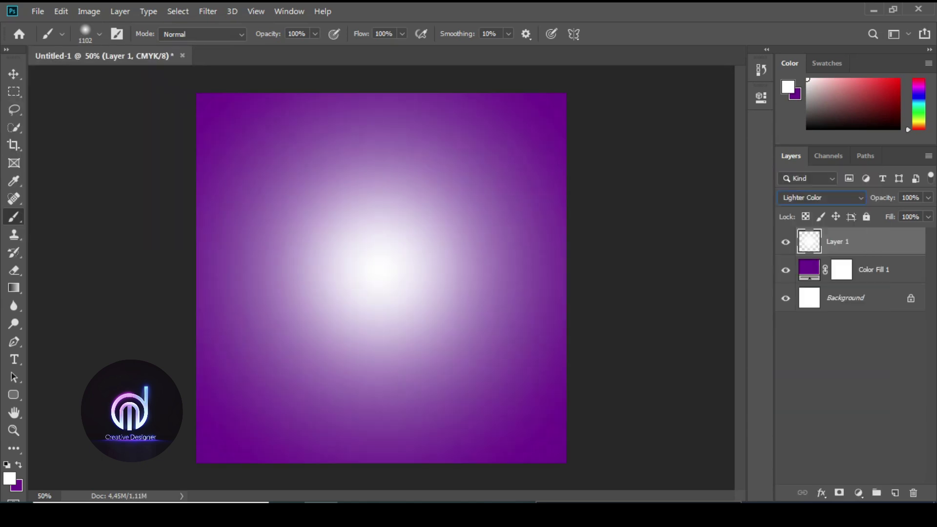
pyautogui.press('v')
pyautogui.moveTo(371, 205); pyautogui.dragTo(377, 210)
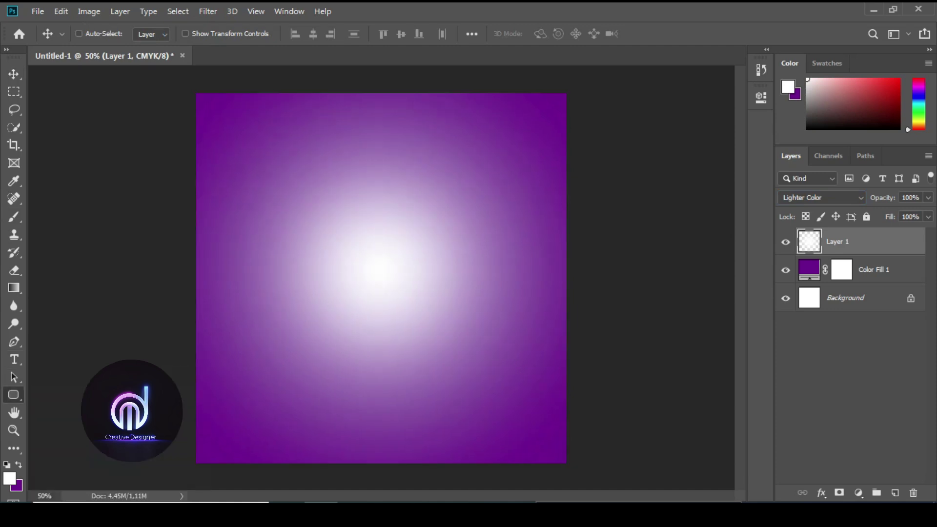
# Step: Draw a tall white rectangle and round its corners to a 250 px radius
pyautogui.moveTo(307, 92)
pyautogui.mouseDown()
pyautogui.moveTo(487, 389)
pyautogui.moveTo(478, 386)
pyautogui.mouseUp()
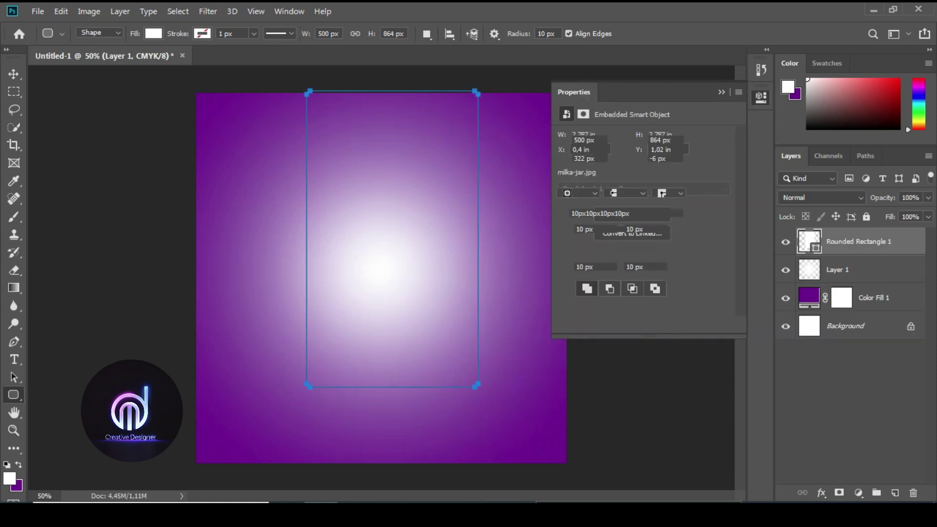
pyautogui.doubleClick(586, 229)
pyautogui.write('111')
pyautogui.press('Return')
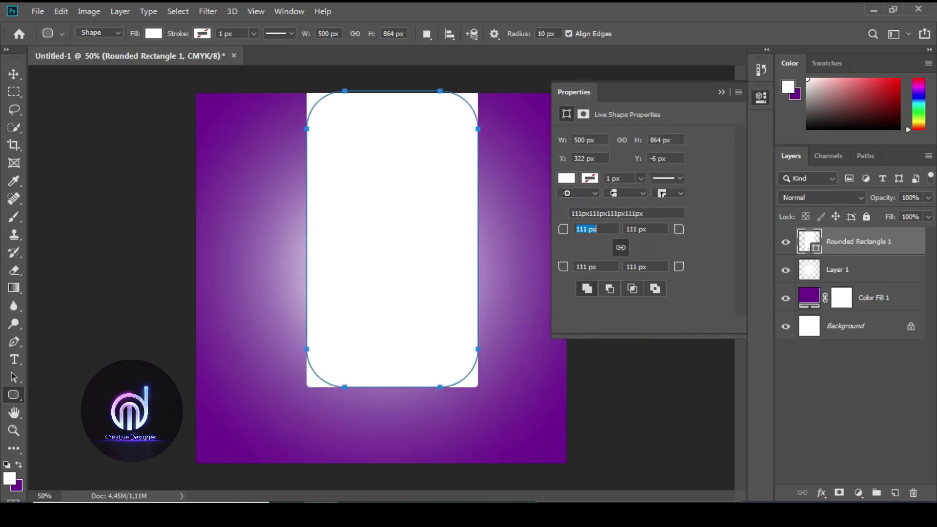
pyautogui.write('189')
pyautogui.press('Return')
pyautogui.write('250')
pyautogui.press('Return')
pyautogui.press('Escape')
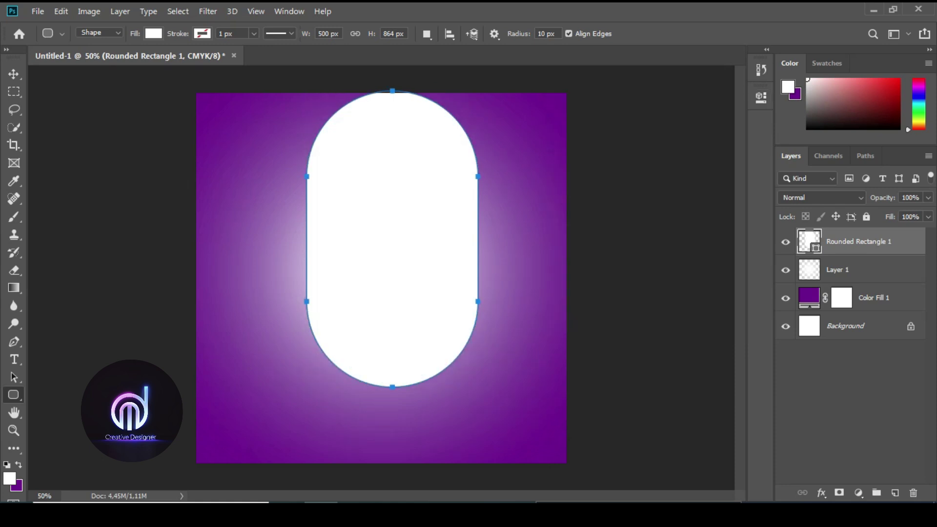
# Step: Enlarge the pill to about 109% and move it up to meet the top edge
pyautogui.press('v')
pyautogui.moveTo(393, 196); pyautogui.dragTo(374, 195)
pyautogui.hotkey('ctrl', 't')
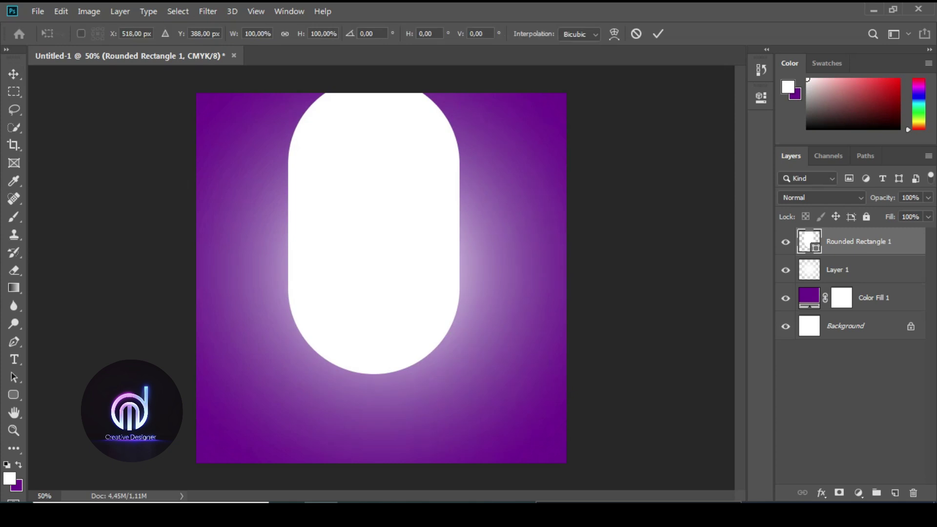
pyautogui.moveTo(459, 373); pyautogui.dragTo(476, 399)
pyautogui.press('Return')
pyautogui.moveTo(398, 323); pyautogui.dragTo(396, 310)
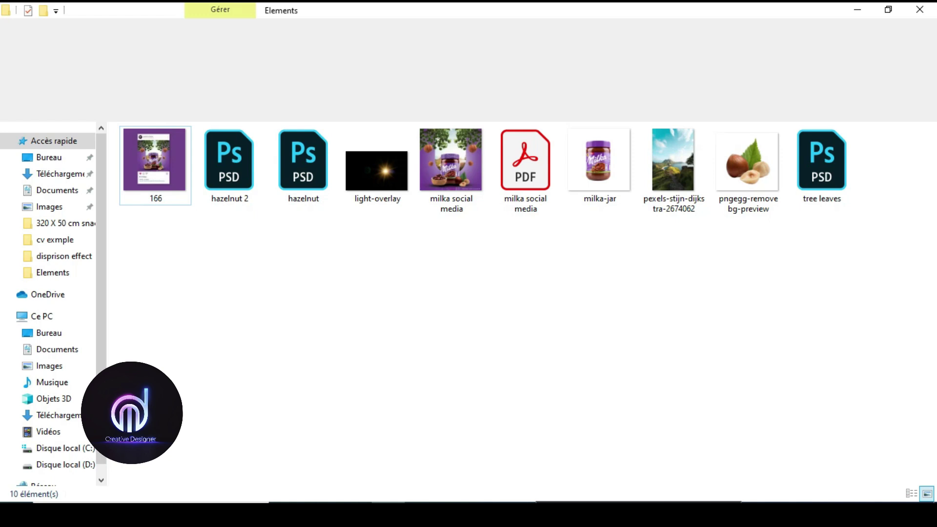
pyautogui.moveTo(674, 166); pyautogui.dragTo(341, 502)
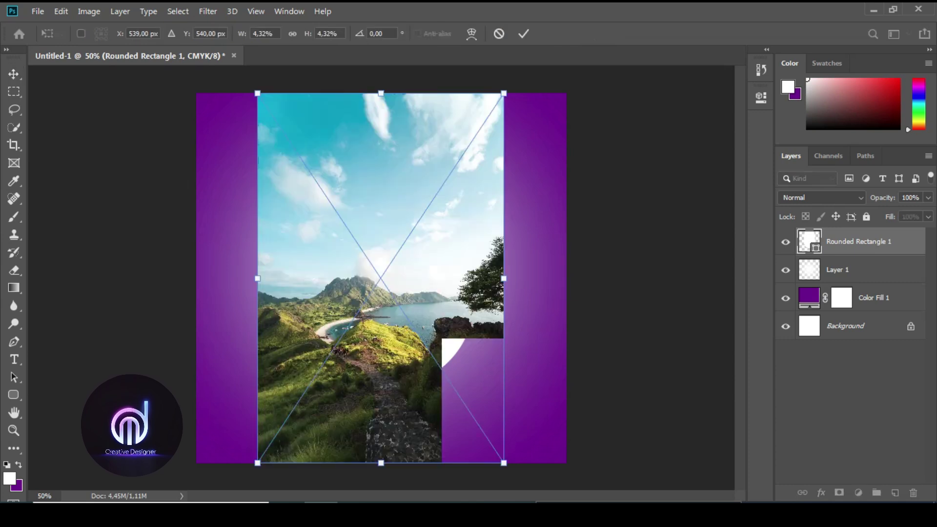
# Step: Place the landscape photo and clip it into the pill shape
pyautogui.press('Return')
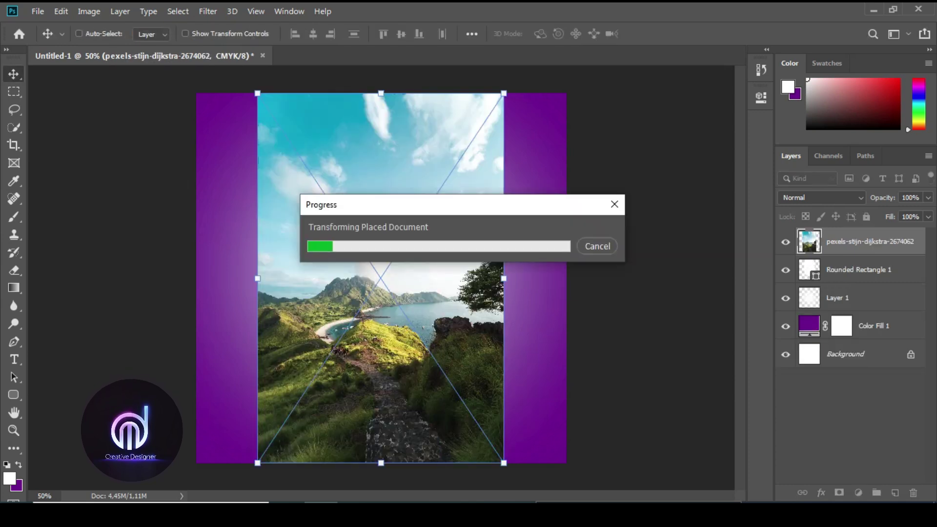
pyautogui.rightClick(870, 241)
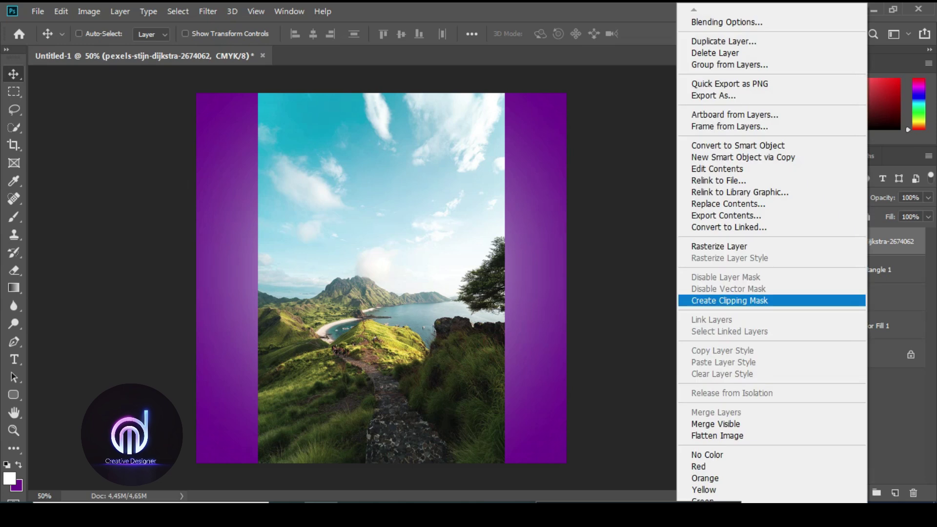
pyautogui.click(762, 300)
# Step: Fine-tune the photo's position inside the pill and drag in the milka-jar image
pyautogui.moveTo(402, 239); pyautogui.dragTo(403, 238)
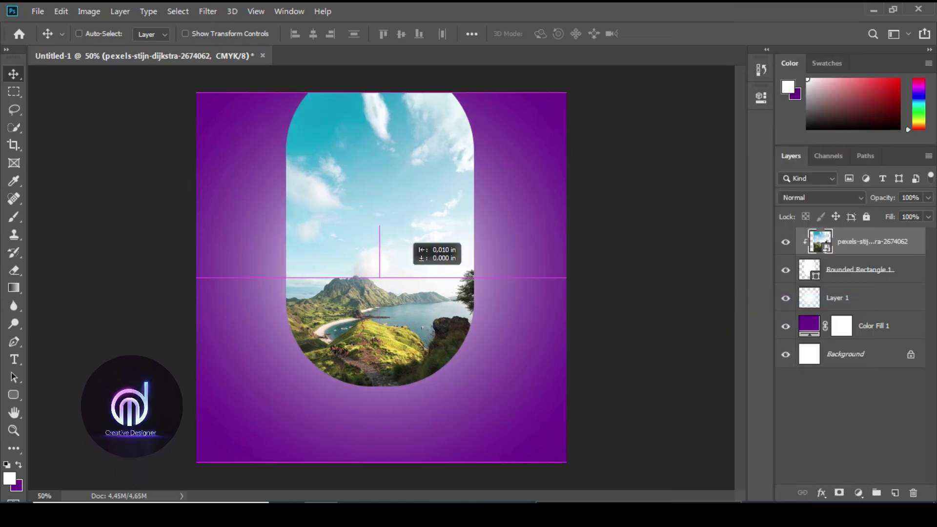
pyautogui.moveTo(403, 238); pyautogui.dragTo(404, 239)
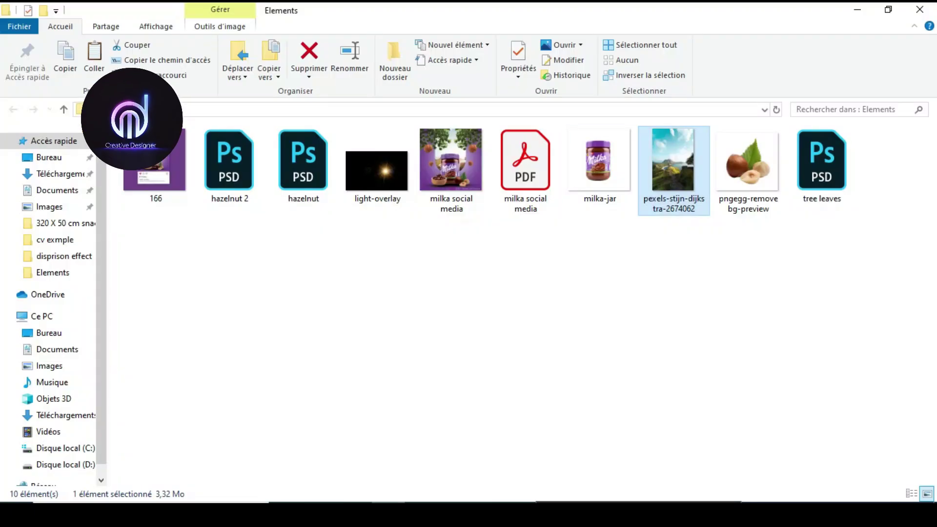
pyautogui.moveTo(600, 161); pyautogui.dragTo(329, 471)
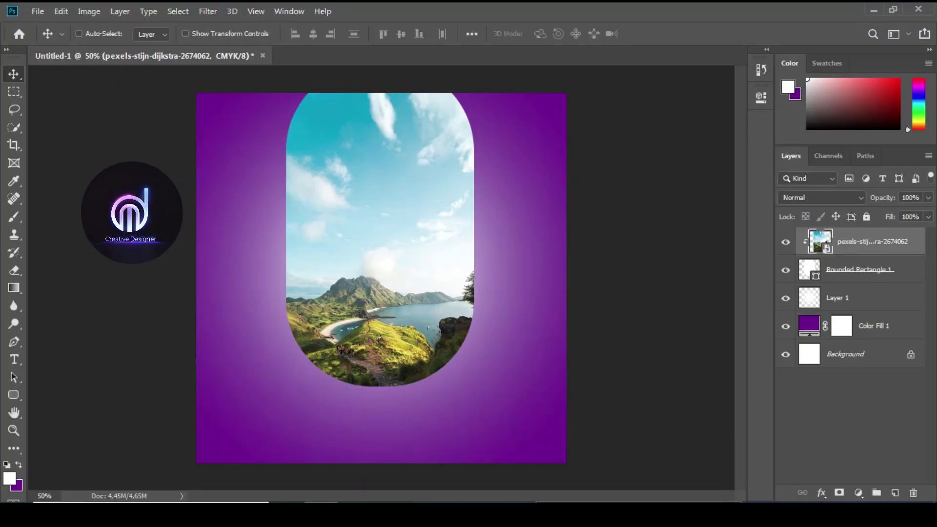
# Step: Place the milka-jar image and auto-select the jar with Select Subject
pyautogui.press('Return')
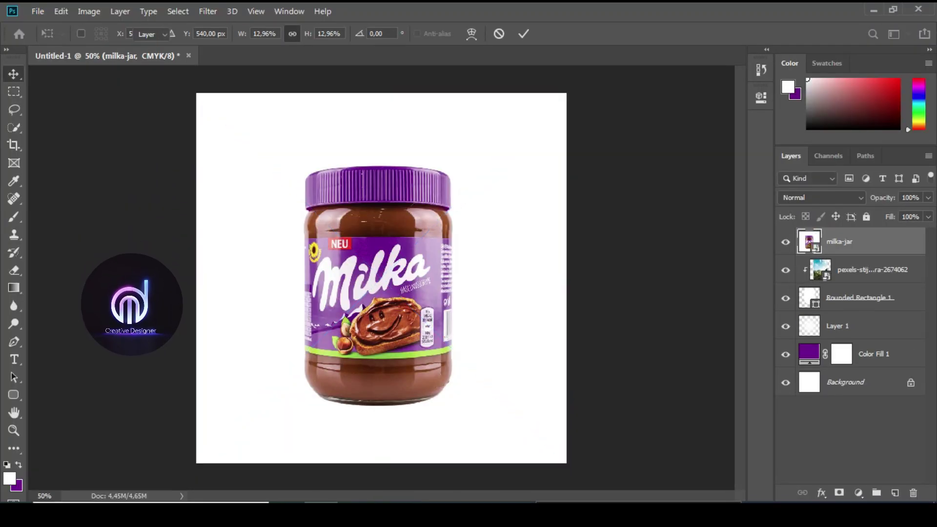
pyautogui.click(208, 11)
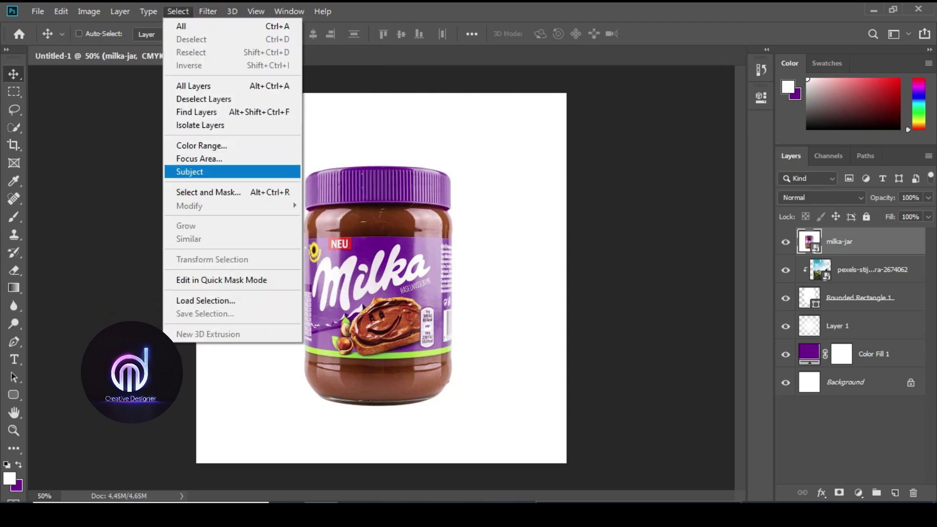
pyautogui.click(190, 172)
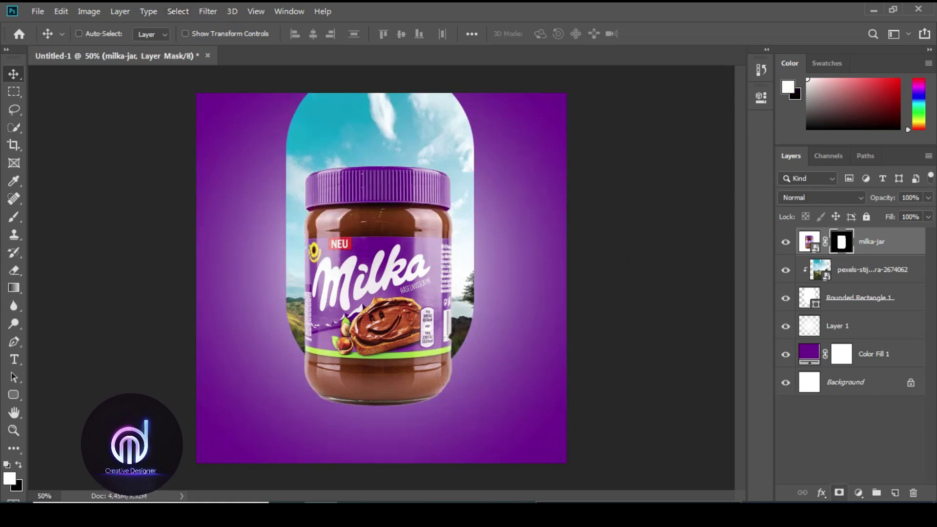
# Step: Scale the jar to about 70% and centre it low over the pill's lower edge
pyautogui.moveTo(378, 293); pyautogui.dragTo(378, 336)
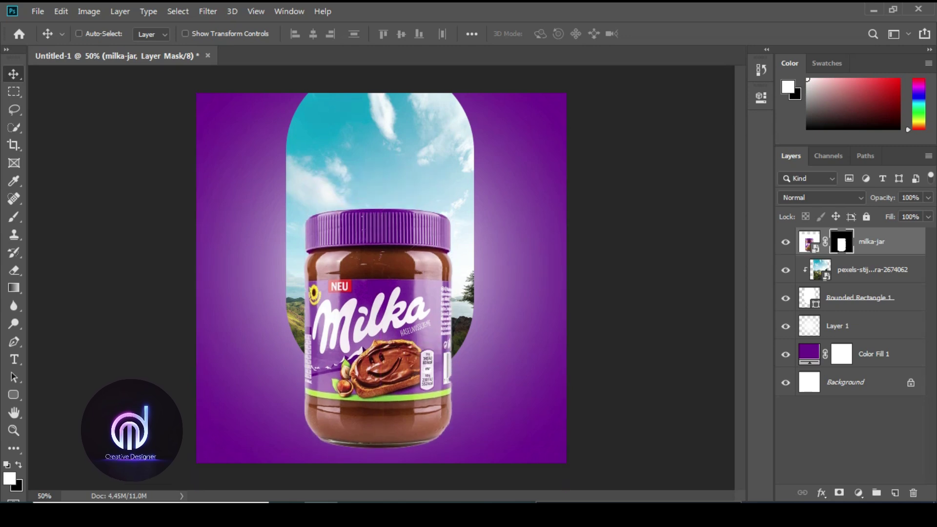
pyautogui.hotkey('ctrl', 't')
pyautogui.moveTo(195, 137); pyautogui.dragTo(286, 226)
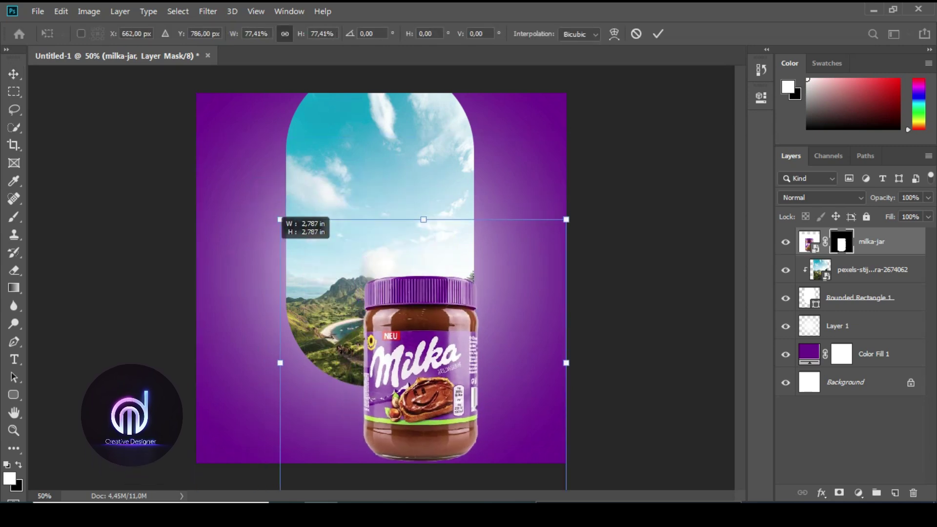
pyautogui.moveTo(406, 292); pyautogui.dragTo(366, 270)
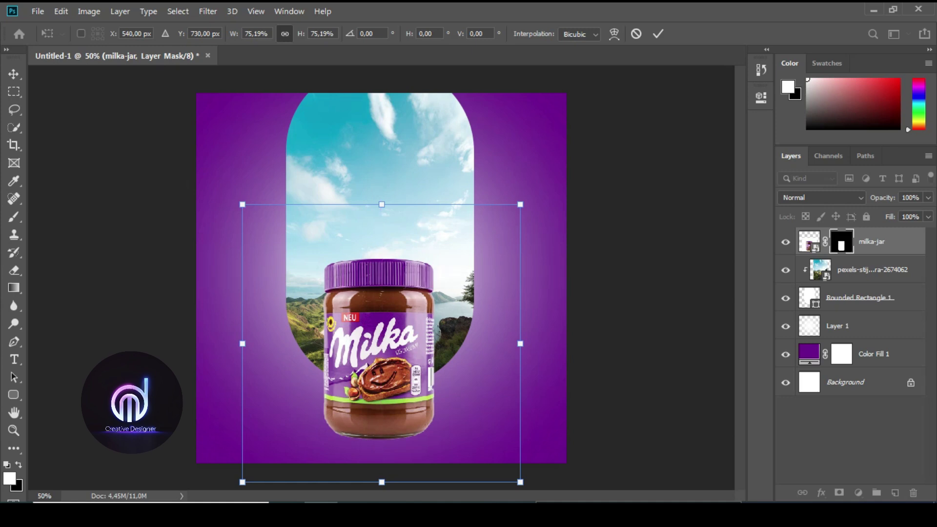
pyautogui.moveTo(246, 203); pyautogui.dragTo(261, 224)
pyautogui.moveTo(419, 342); pyautogui.dragTo(410, 332)
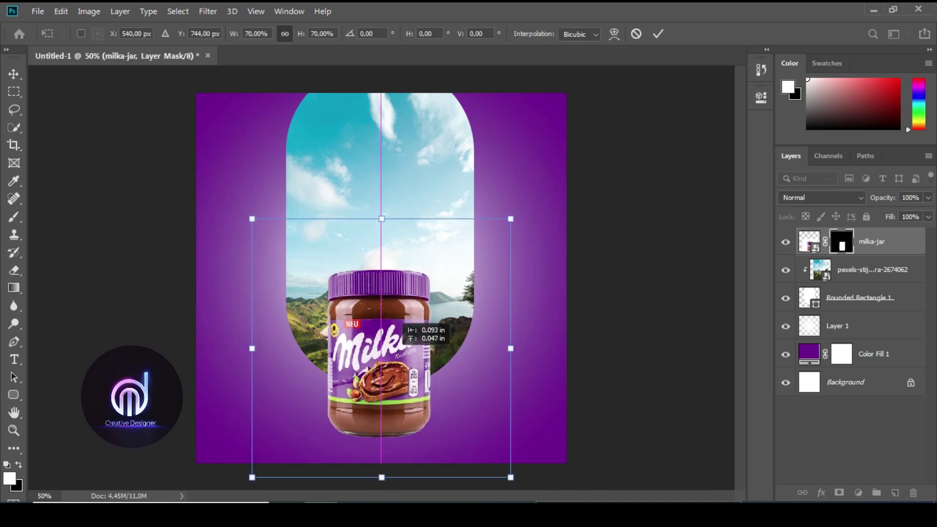
pyautogui.press('Return')
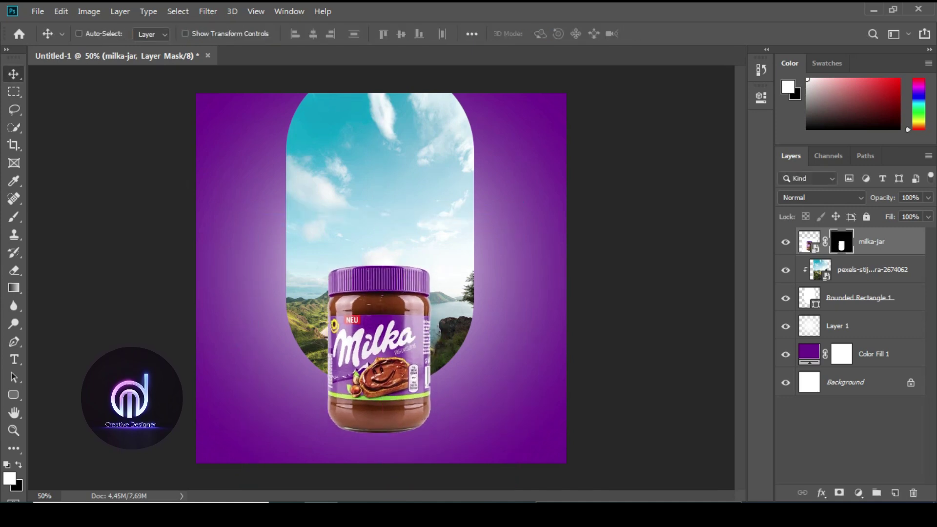
# Step: Create Layer 2 and paint a soft black stroke with a large brush
pyautogui.click(895, 493)
pyautogui.press('b')
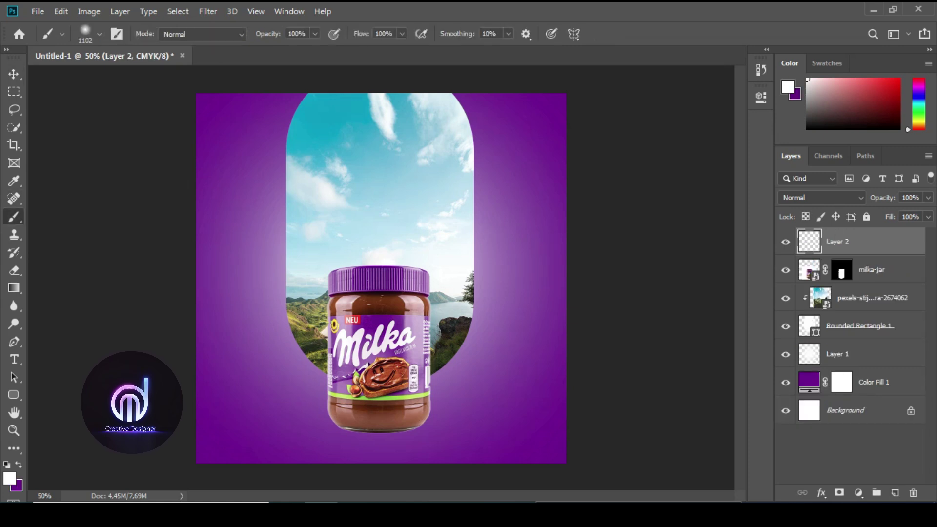
pyautogui.click(99, 34)
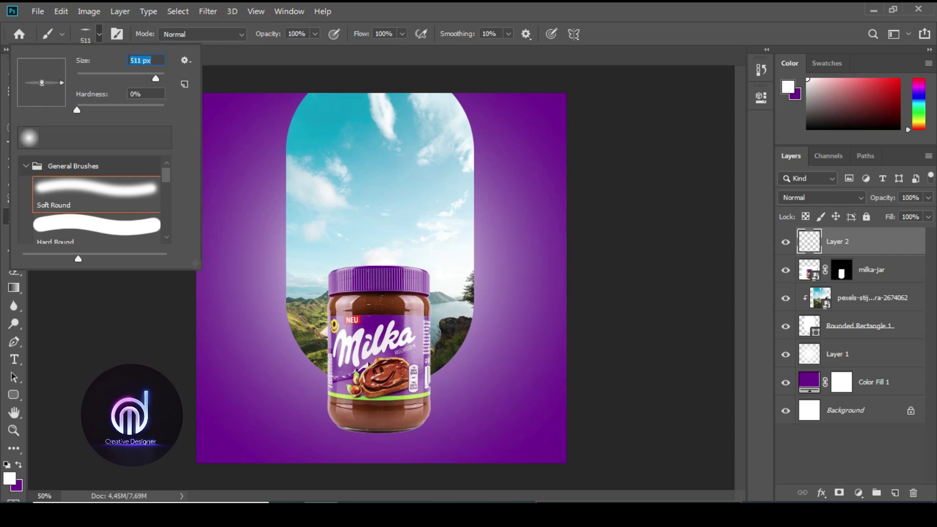
pyautogui.press('Return')
pyautogui.press('d')
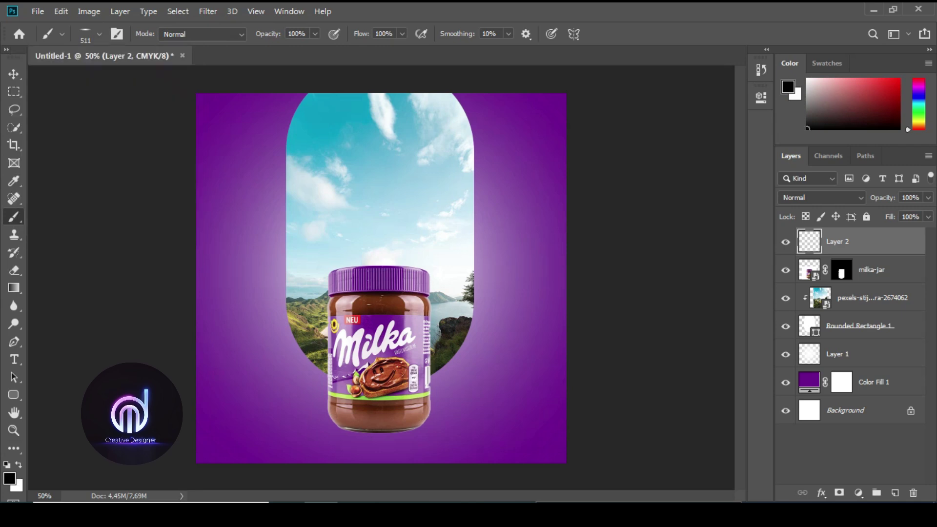
# Step: Move the stroke below the milka-jar layer and squash it into a thin shadow
pyautogui.hotkey('ctrl', '[')
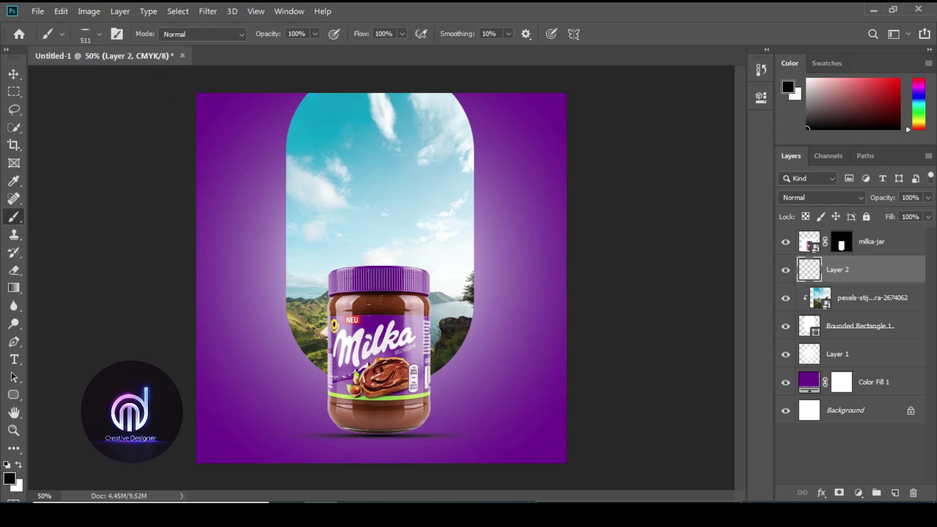
pyautogui.hotkey('ctrl', 't')
pyautogui.moveTo(378, 441); pyautogui.dragTo(379, 445)
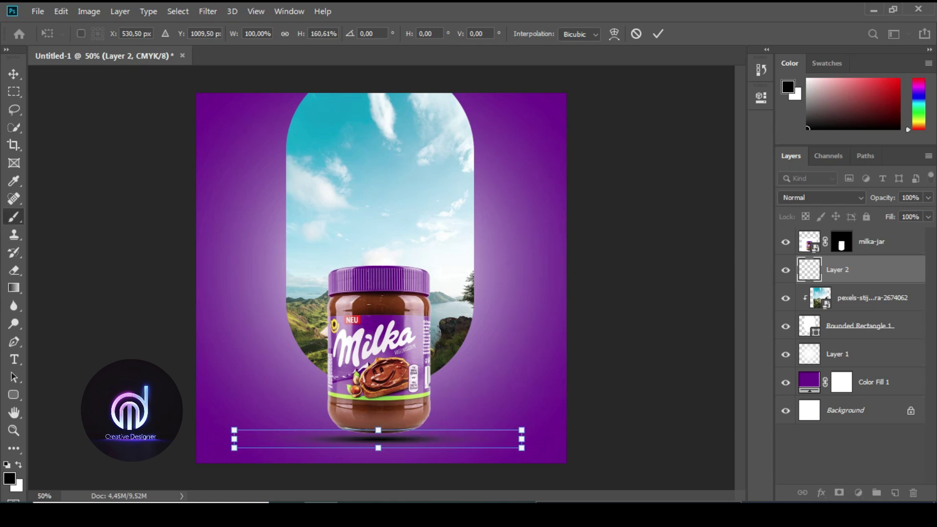
pyautogui.press('Return')
pyautogui.press('b')
pyautogui.press('v')
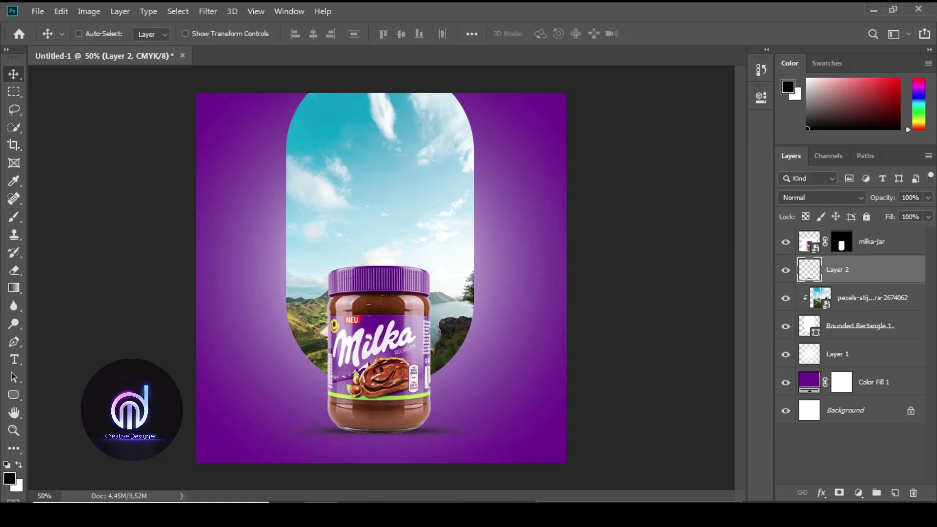
pyautogui.hotkey('ctrl', 't')
pyautogui.moveTo(378, 440); pyautogui.dragTo(378, 438)
pyautogui.press('Return')
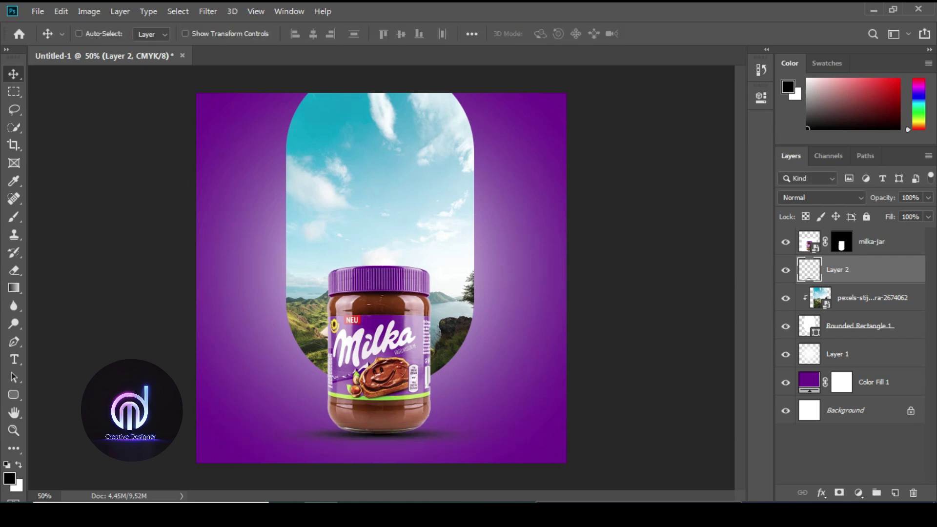
# Step: Place the pngegg hazelnut-and-leaf cluster small at the jar's lower right, layer on top
pyautogui.moveTo(748, 166)
pyautogui.mouseDown()
pyautogui.moveTo(353, 483)
pyautogui.moveTo(382, 278)
pyautogui.mouseUp()
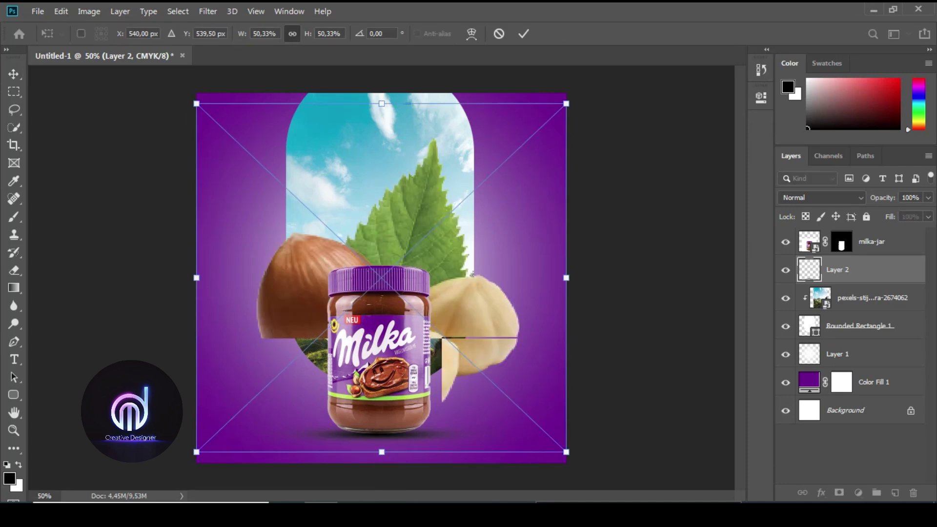
pyautogui.moveTo(566, 452); pyautogui.dragTo(305, 206)
pyautogui.moveTo(254, 143)
pyautogui.mouseDown()
pyautogui.moveTo(459, 383)
pyautogui.moveTo(442, 389)
pyautogui.mouseUp()
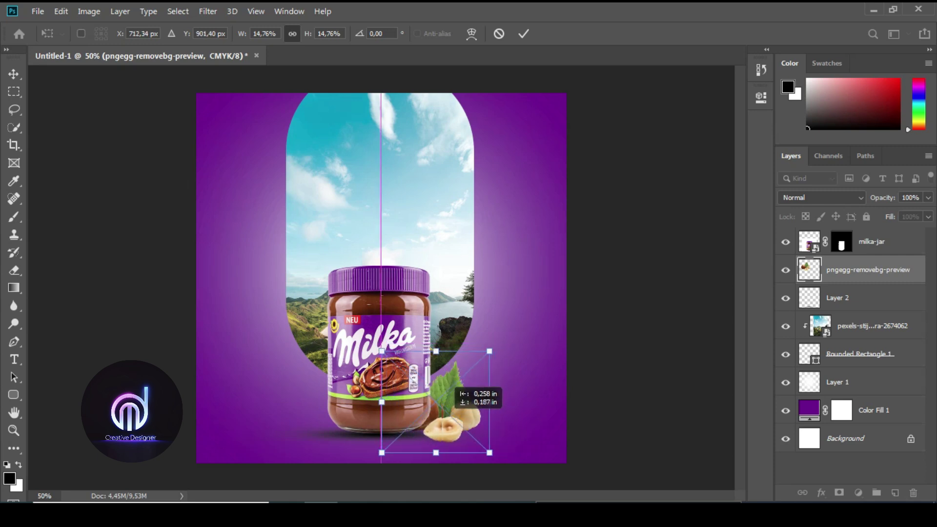
pyautogui.press('Return')
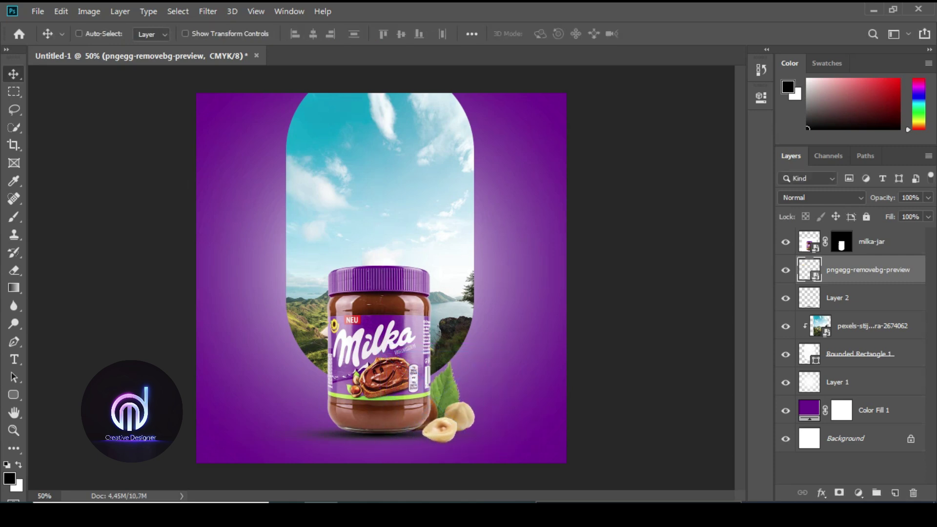
pyautogui.hotkey('ctrl', ']')
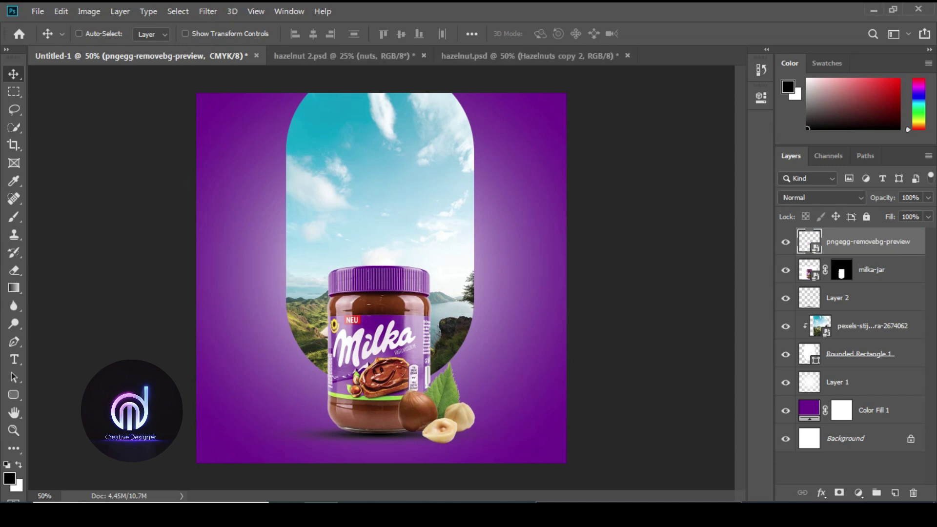
# Step: Brighten the milka-jar layer with a Curves 1 adjustment using an upward curve
pyautogui.click(871, 270)
pyautogui.click(858, 493)
pyautogui.click(849, 316)
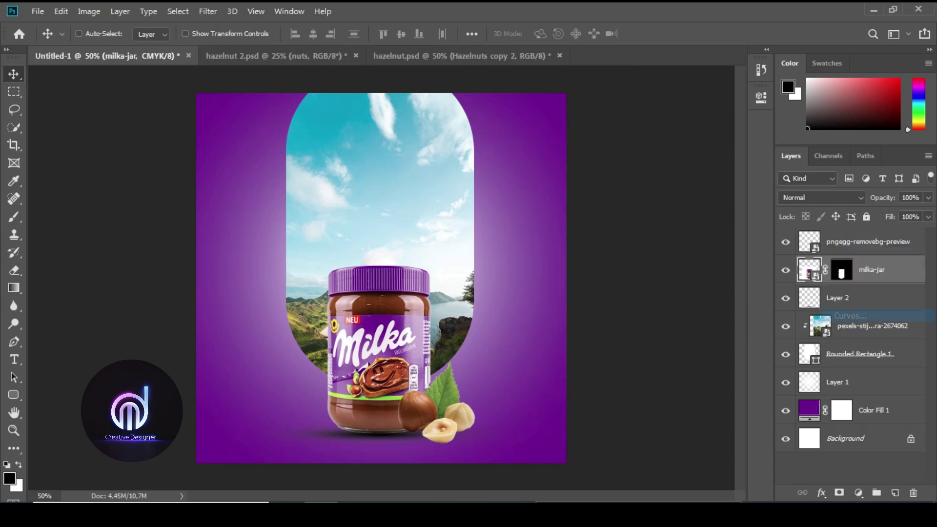
pyautogui.moveTo(636, 258); pyautogui.dragTo(633, 240)
# Step: Bring the wooden hazelnut bowl from hazelnut.psd into the ad
pyautogui.click(761, 97)
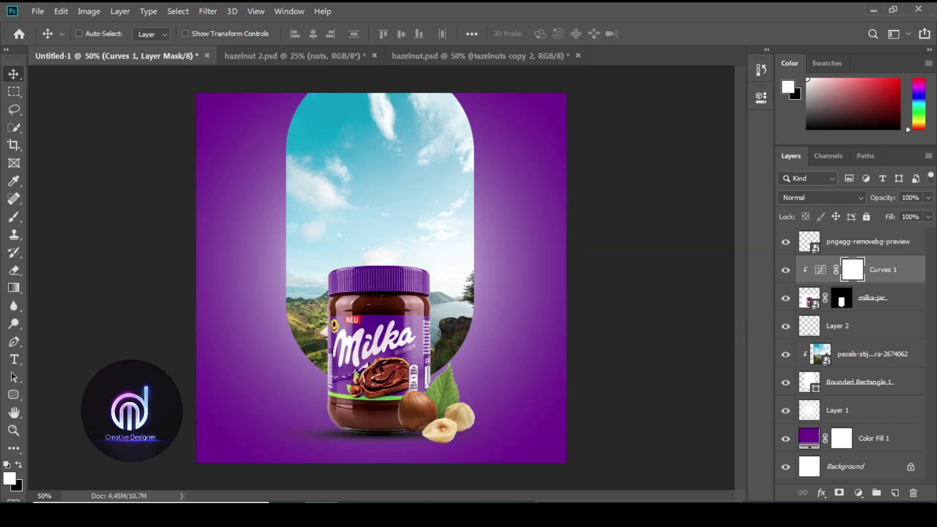
pyautogui.click(481, 56)
pyautogui.moveTo(372, 293); pyautogui.dragTo(117, 55)
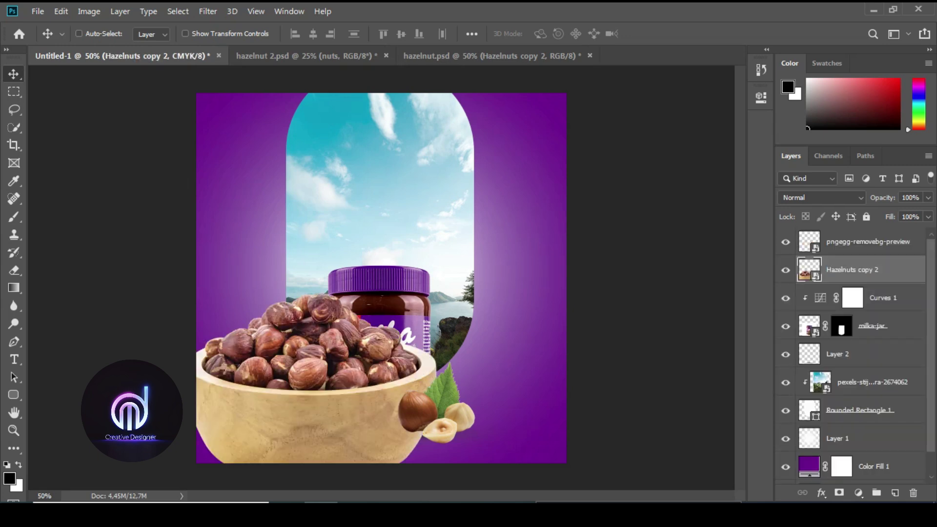
# Step: Shrink the hazelnut bowl, set it at the jar's lower left, and add empty Layer 3
pyautogui.hotkey('ctrl', 't')
pyautogui.moveTo(435, 479); pyautogui.dragTo(274, 352)
pyautogui.moveTo(247, 300)
pyautogui.mouseDown()
pyautogui.moveTo(358, 381)
pyautogui.moveTo(339, 405)
pyautogui.mouseUp()
pyautogui.moveTo(369, 436); pyautogui.dragTo(361, 430)
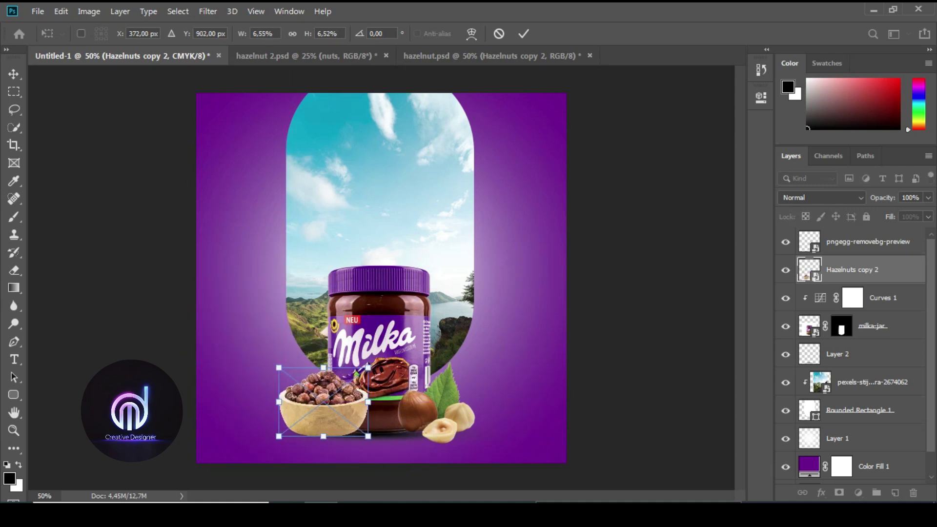
pyautogui.press('Return')
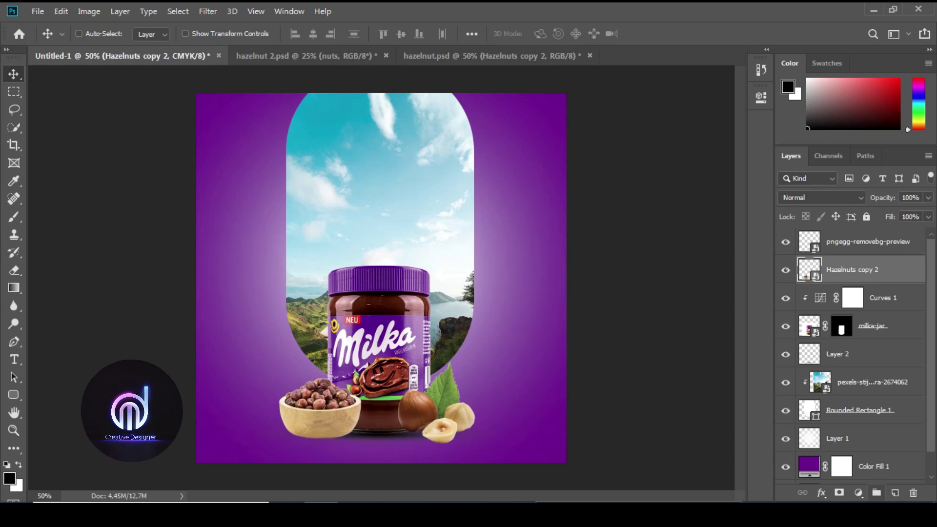
pyautogui.keyDown('ctrl'); pyautogui.click(896, 493); pyautogui.keyUp('ctrl')
# Step: Paint a black stroke on Layer 3 and reshape it into a wide, flat shadow under bowl and jar
pyautogui.press('b')
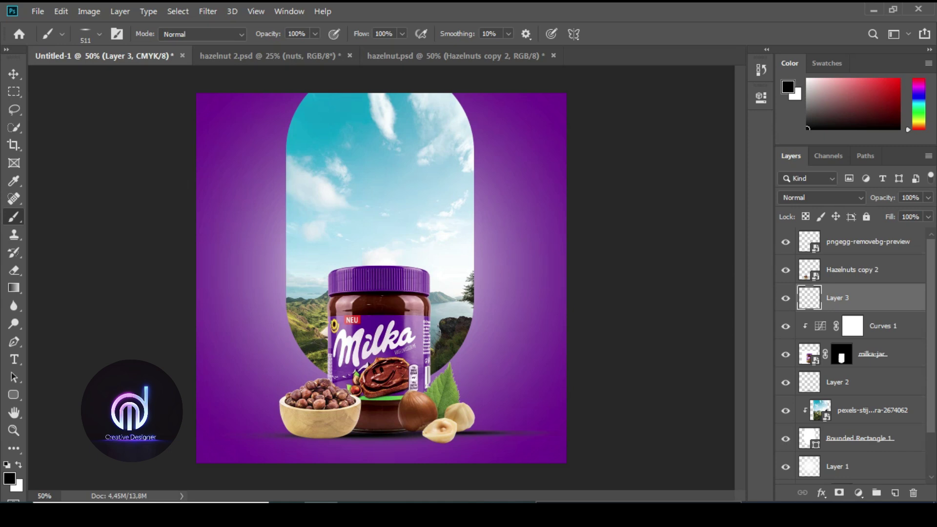
pyautogui.hotkey('ctrl', 't')
pyautogui.moveTo(382, 441); pyautogui.dragTo(382, 451)
pyautogui.press('Return')
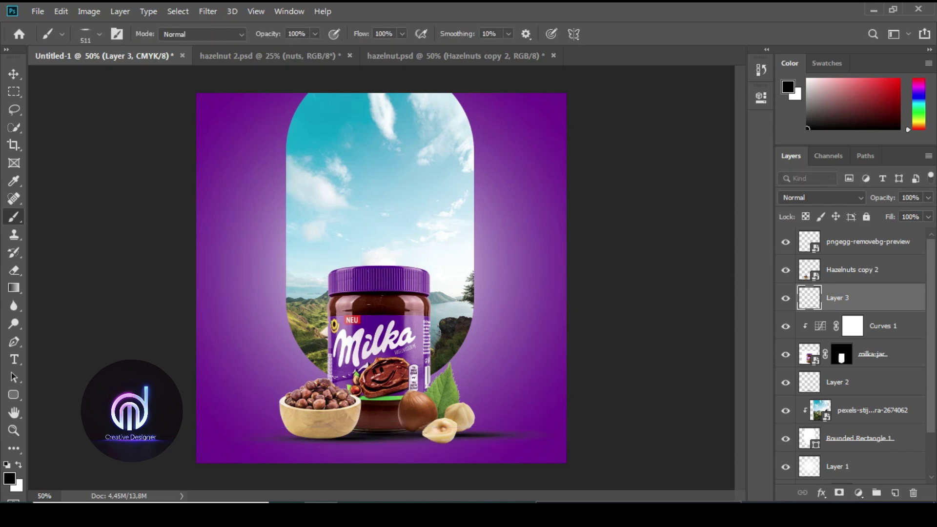
pyautogui.hotkey('ctrl', 't')
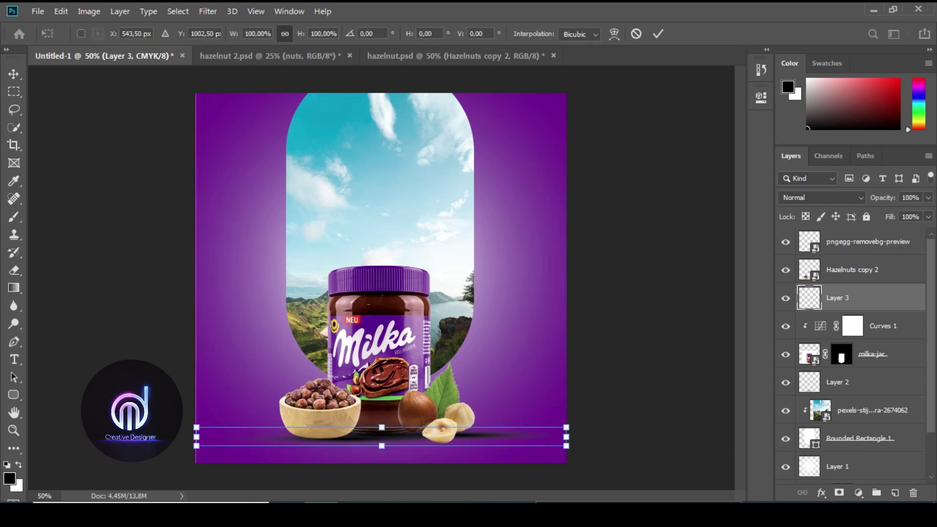
pyautogui.moveTo(196, 436); pyautogui.dragTo(217, 437)
pyautogui.moveTo(559, 437); pyautogui.dragTo(535, 437)
pyautogui.moveTo(376, 445); pyautogui.dragTo(376, 411)
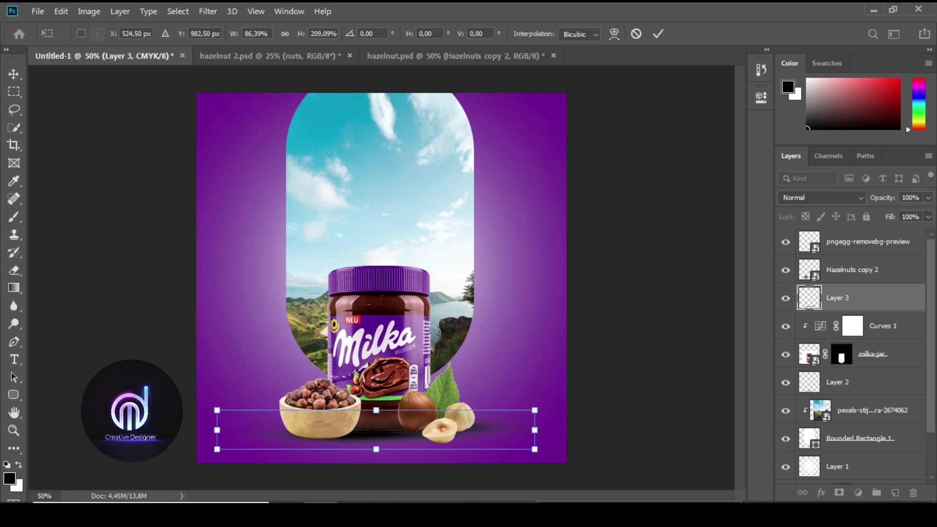
pyautogui.press('Return')
pyautogui.press('b')
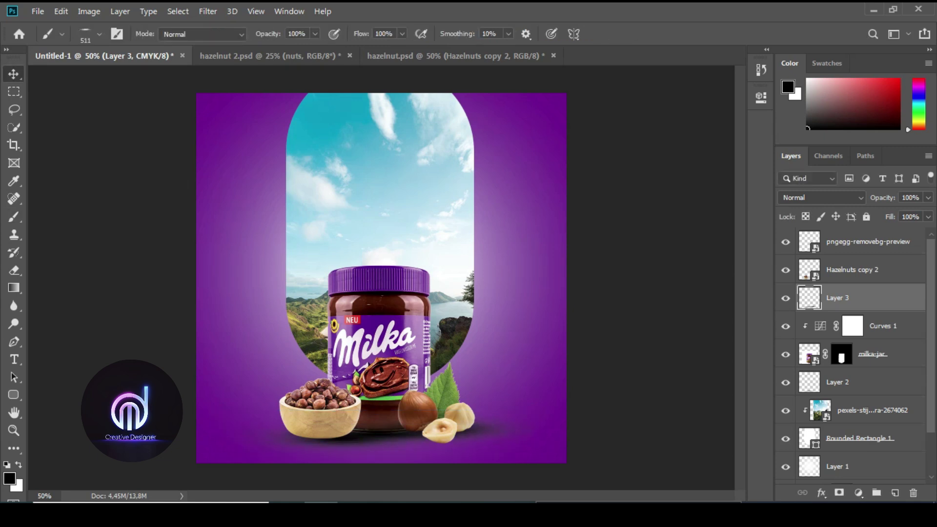
pyautogui.press('v')
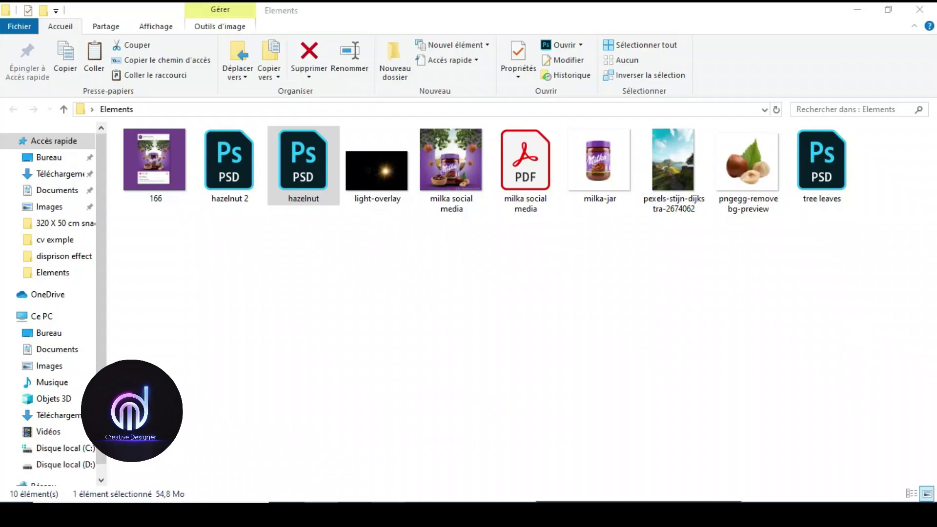
# Step: Preview milka social media.jpg, then open tree leaves.psd in Adobe Photoshop CC 2019
pyautogui.moveTo(822, 161); pyautogui.dragTo(361, 480)
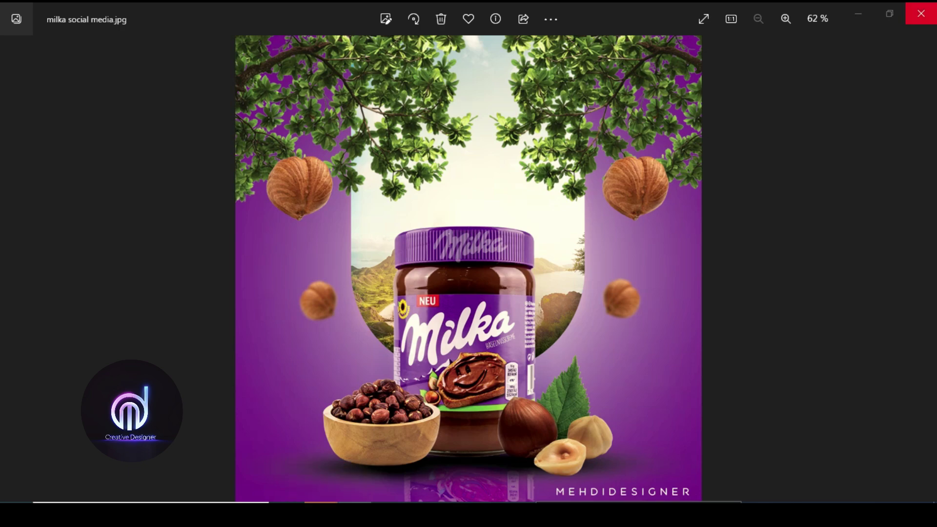
pyautogui.click(921, 13)
pyautogui.rightClick(321, 515)
pyautogui.click(271, 369)
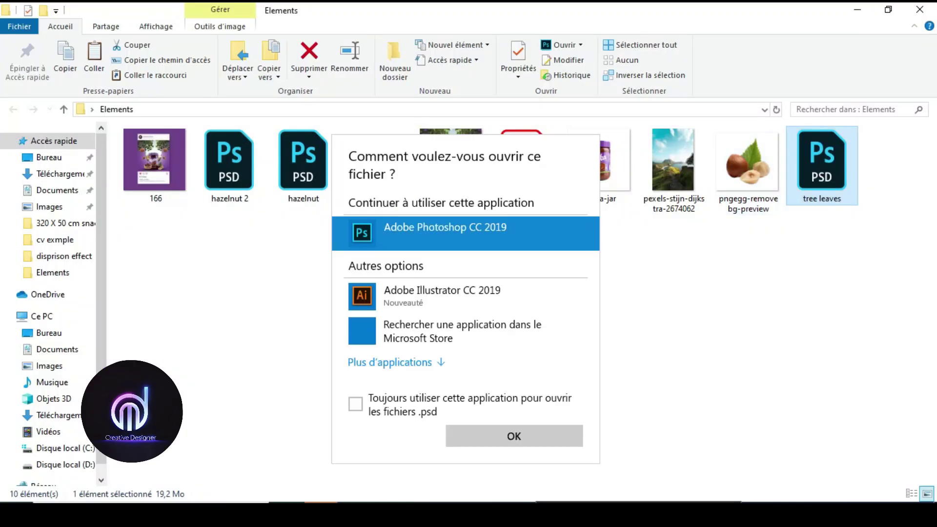
pyautogui.press('Return')
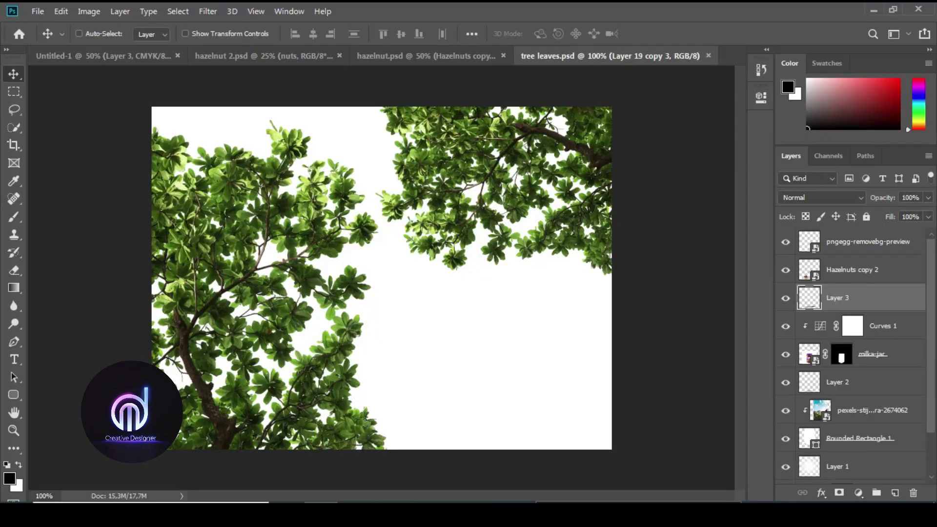
# Step: Delete the white background from the tree leaves and paste the left branch into the ad
pyautogui.click(911, 286)
pyautogui.press('Delete')
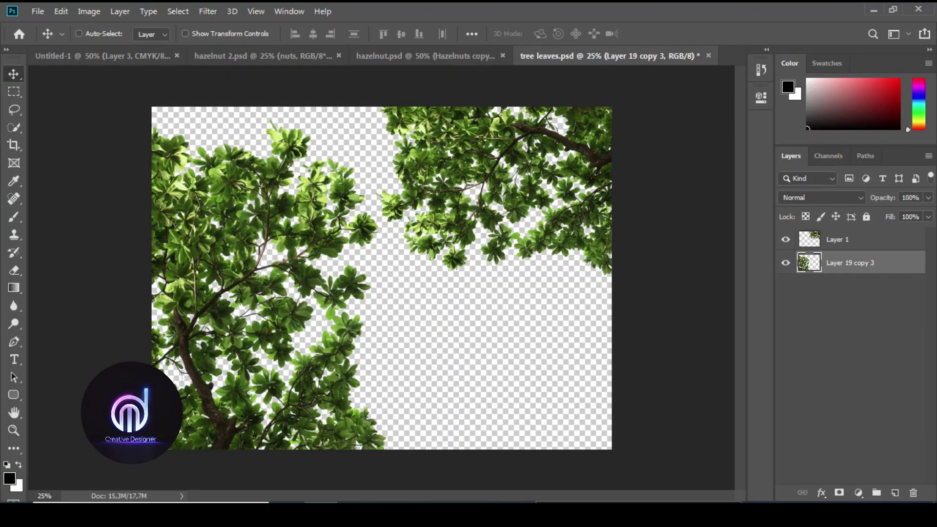
pyautogui.hotkey('alt', ']')
pyautogui.hotkey('ctrl', 'x')
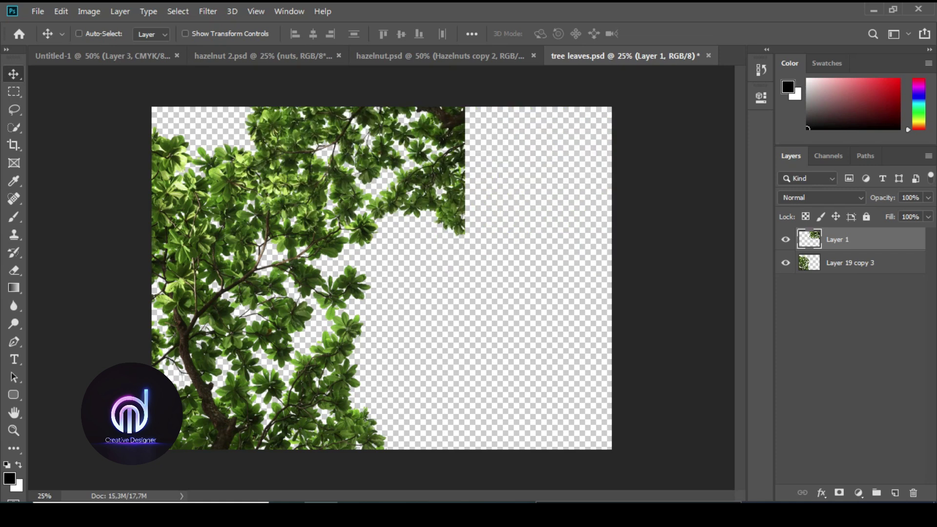
pyautogui.hotkey('ctrl', 'Tab')
pyautogui.hotkey('ctrl', 'v')
# Step: Shrink the leaves to about 42 percent and place them at the top-right corner
pyautogui.moveTo(430, 122); pyautogui.dragTo(442, 153)
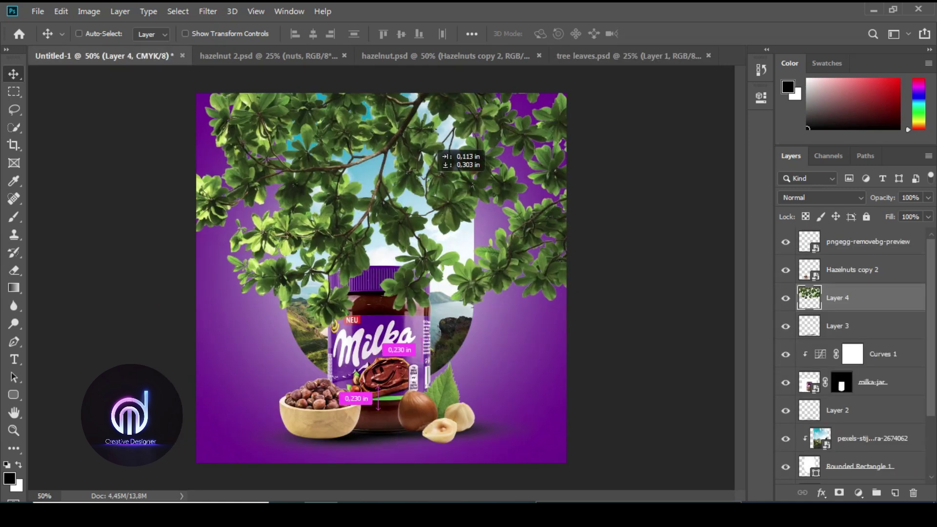
pyautogui.hotkey('ctrl', 't')
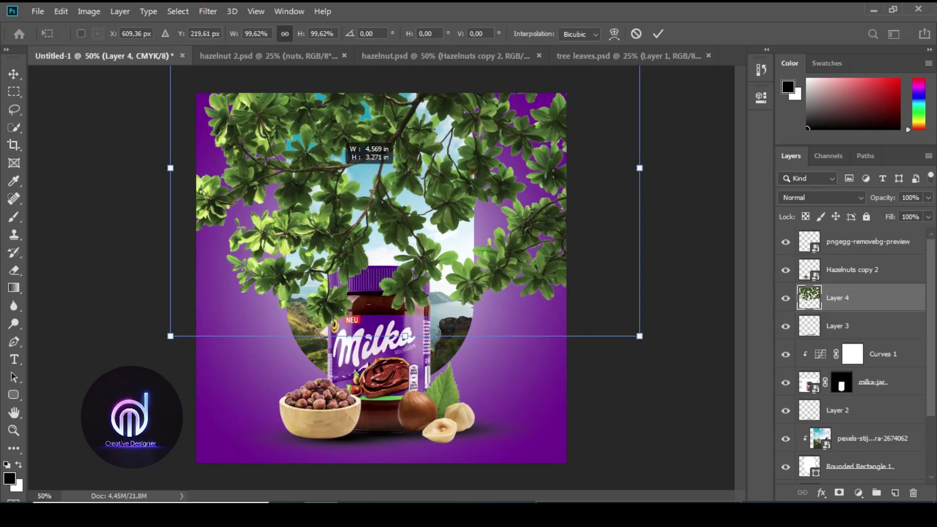
pyautogui.moveTo(642, 338); pyautogui.dragTo(367, 140)
pyautogui.moveTo(312, 81)
pyautogui.mouseDown()
pyautogui.moveTo(517, 181)
pyautogui.moveTo(518, 174)
pyautogui.mouseUp()
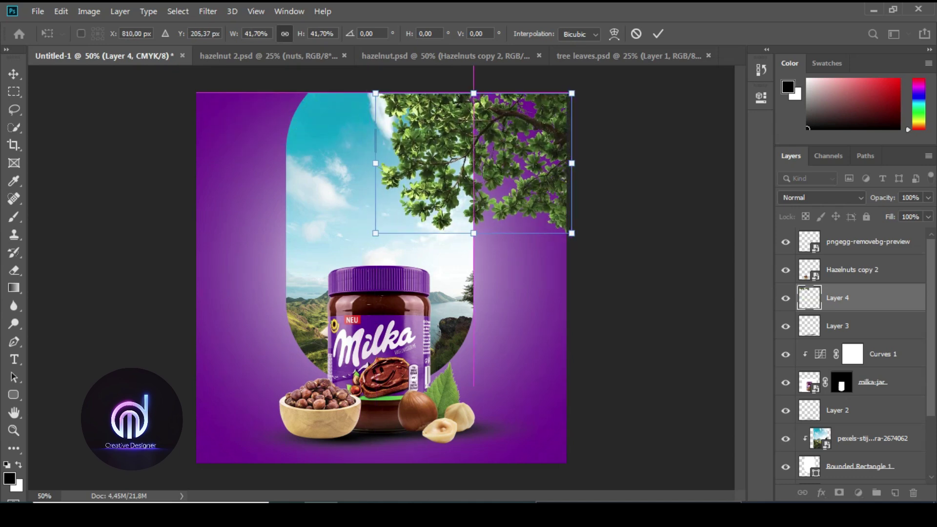
pyautogui.press('Return')
pyautogui.hotkey('shift', 'Right')
pyautogui.hotkey('shift', 'Right')
pyautogui.hotkey('shift', 'Right')
pyautogui.hotkey('shift', 'Right')
pyautogui.hotkey('shift', 'Right')
pyautogui.hotkey('shift', 'Right')
pyautogui.hotkey('shift', 'Right')
pyautogui.hotkey('shift', 'Right')
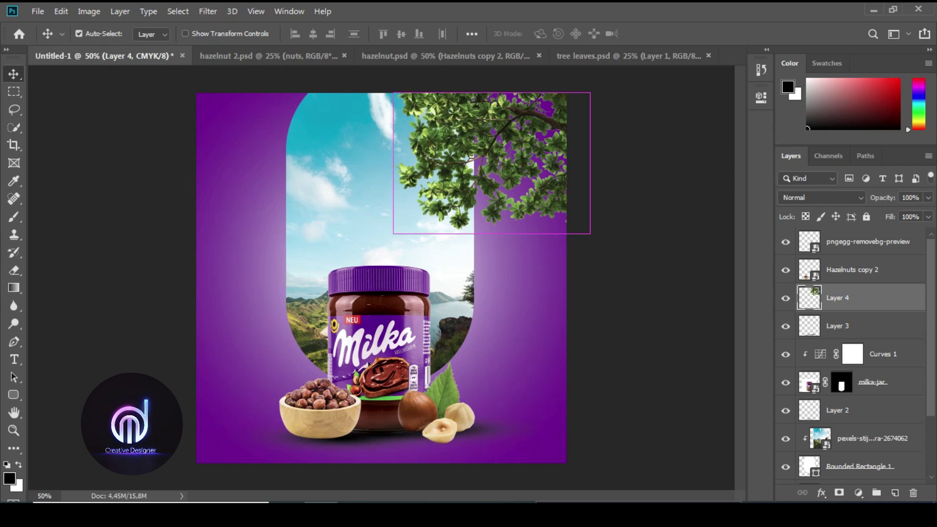
# Step: Paste a second leaf copy, flip it horizontally into the top-left corner, and select Layers 4 and 5
pyautogui.hotkey('ctrl', 'v')
pyautogui.hotkey('ctrl', 't')
pyautogui.rightClick(394, 288)
pyautogui.click(430, 456)
pyautogui.moveTo(291, 219); pyautogui.dragTo(288, 219)
pyautogui.moveTo(394, 298); pyautogui.dragTo(303, 164)
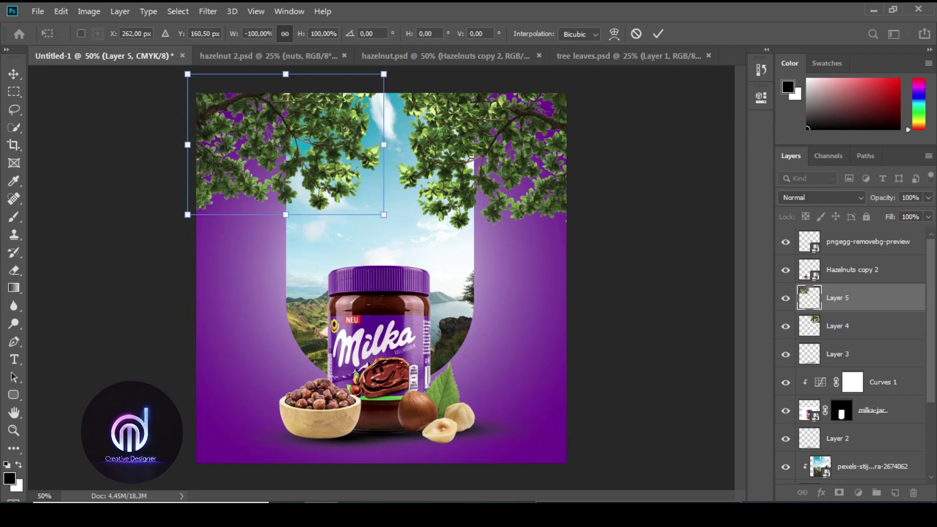
pyautogui.press('Return')
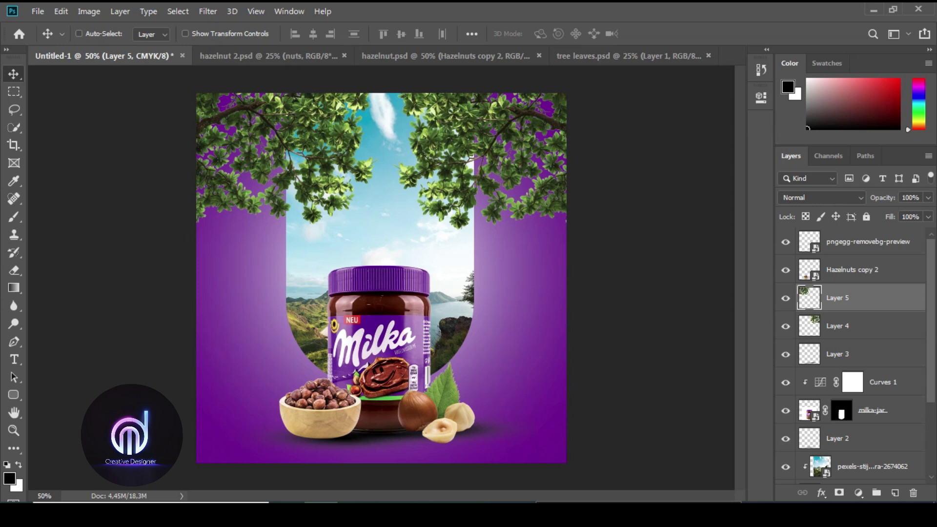
pyautogui.keyDown('ctrl'); pyautogui.click(837, 326); pyautogui.keyUp('ctrl')
# Step: Nudge both leafy branches down and close hazelnut.psd
pyautogui.hotkey('shift', 'Down')
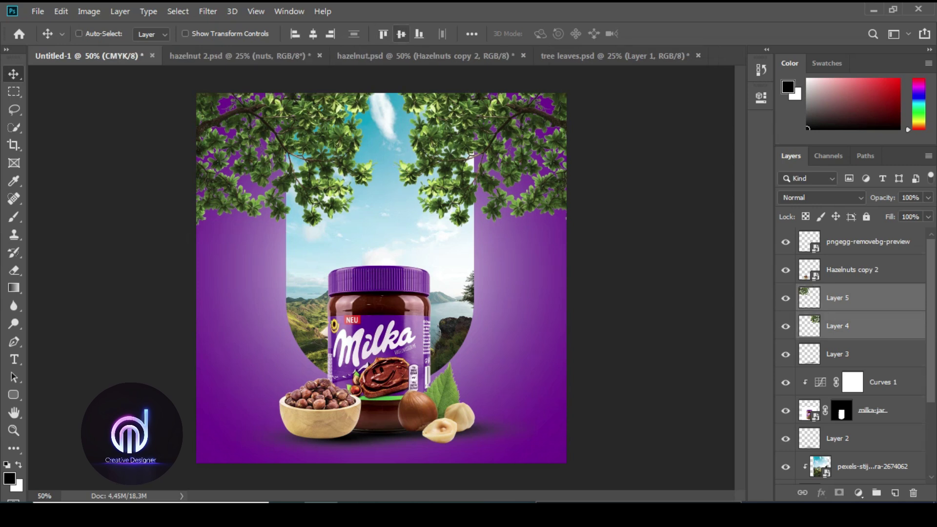
pyautogui.hotkey('shift', 'Down')
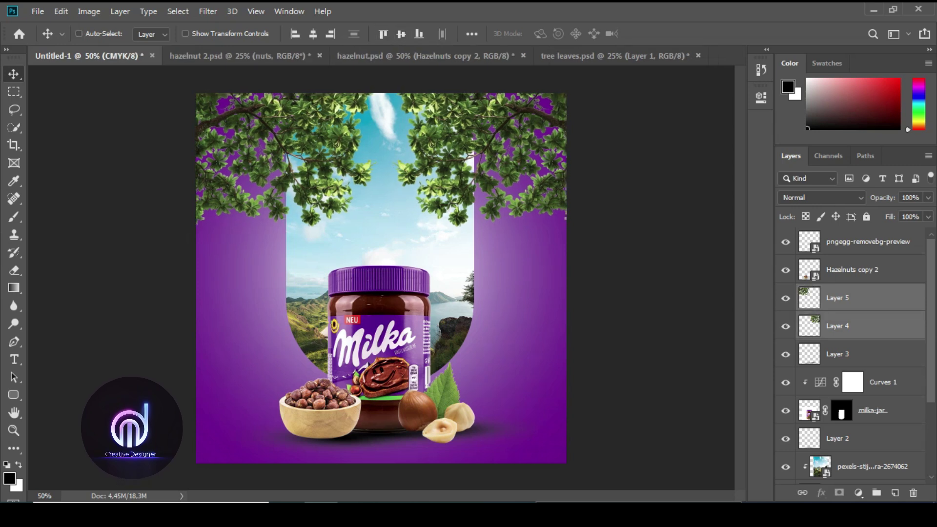
pyautogui.hotkey('ctrl', 'shift', 'Tab')
pyautogui.hotkey('ctrl', 'shift', 'Tab')
pyautogui.hotkey('ctrl', 'w')
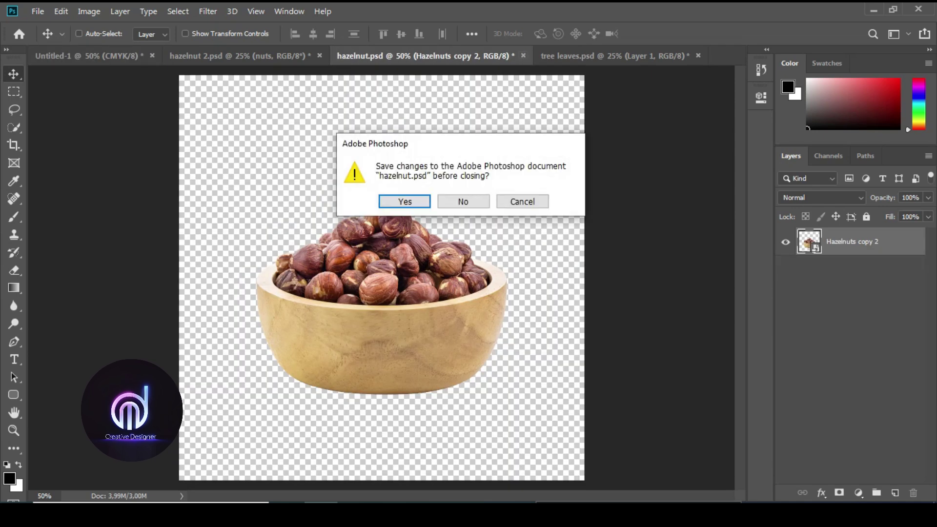
pyautogui.press('Escape')
pyautogui.hotkey('ctrl', 'w')
# Step: Marquee the top-right hazelnut in hazelnut 2.psd and copy it
pyautogui.hotkey('ctrl', 'Tab')
pyautogui.press('m')
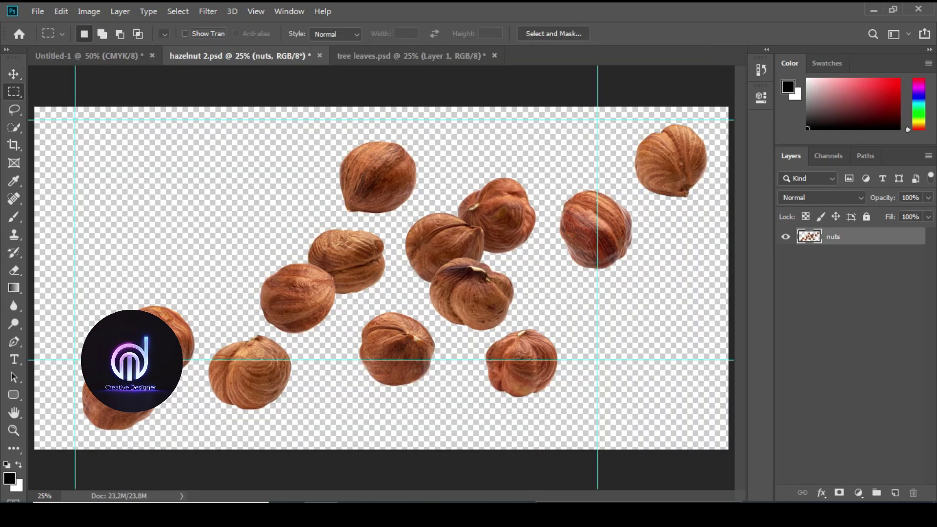
pyautogui.moveTo(621, 113); pyautogui.dragTo(729, 202)
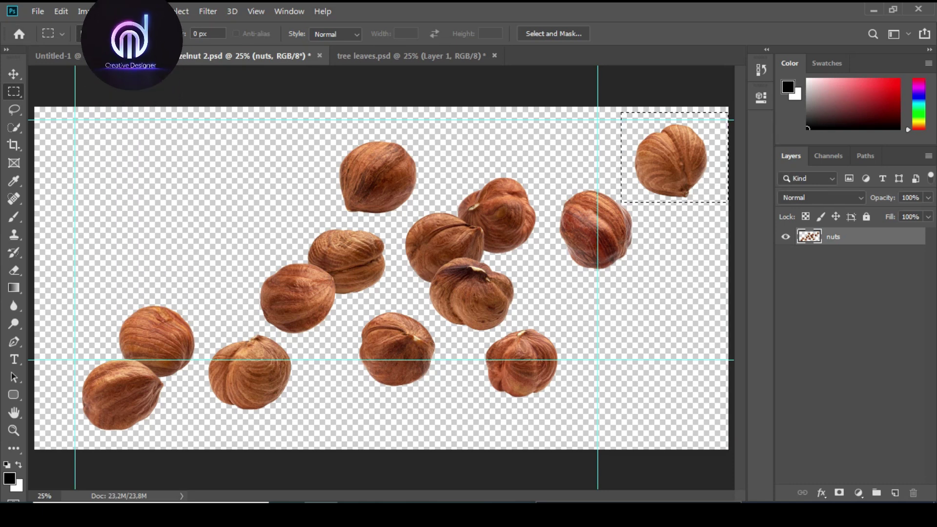
pyautogui.hotkey('ctrl', 'j')
pyautogui.hotkey('ctrl', 'z')
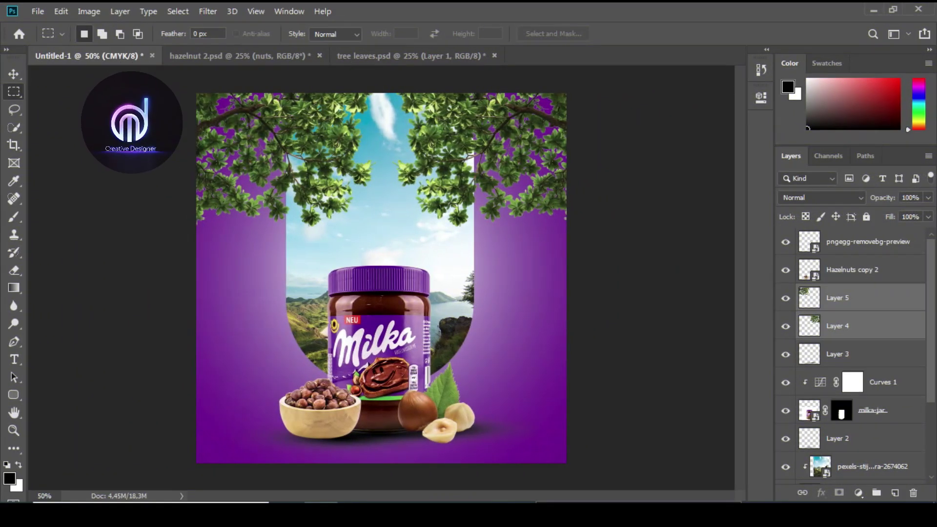
pyautogui.hotkey('alt', '.')
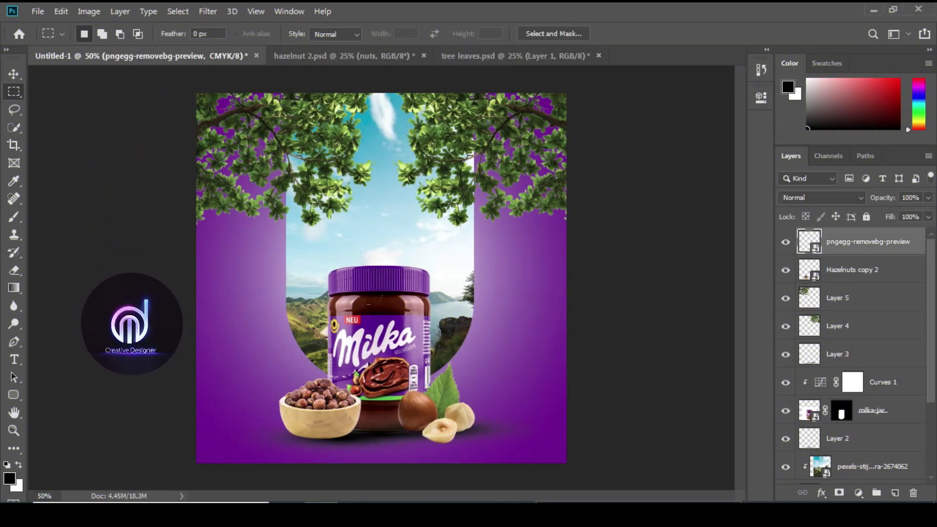
# Step: Paste the hazelnut into the ad, shrink it and tilt it about 18 degrees
pyautogui.hotkey('ctrl', 'v')
pyautogui.hotkey('ctrl', 't')
pyautogui.moveTo(488, 352)
pyautogui.mouseDown()
pyautogui.moveTo(364, 253)
pyautogui.moveTo(518, 206)
pyautogui.mouseUp()
pyautogui.press('Return')
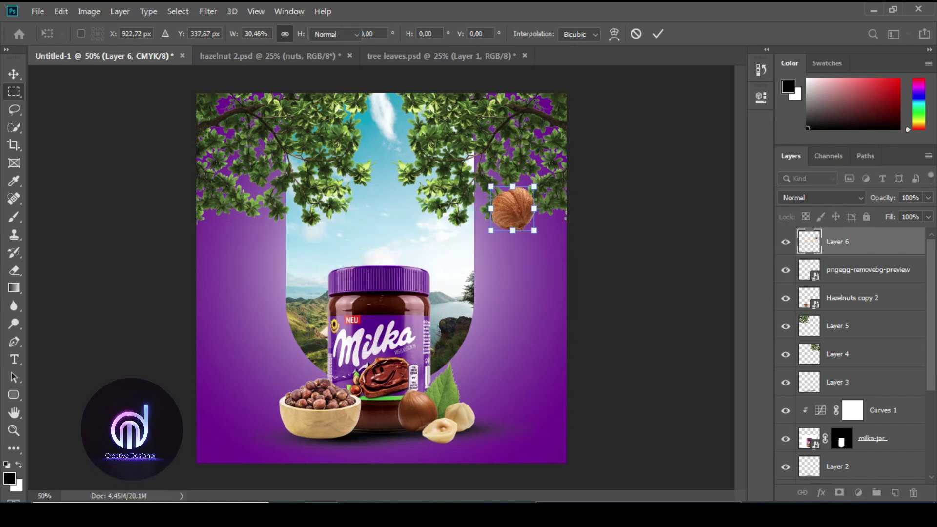
pyautogui.press('m')
pyautogui.hotkey('ctrl', 't')
pyautogui.moveTo(537, 226); pyautogui.dragTo(531, 233)
pyautogui.press('Return')
# Step: Paste a second hazelnut and place it at the upper left
pyautogui.hotkey('ctrl', 'v')
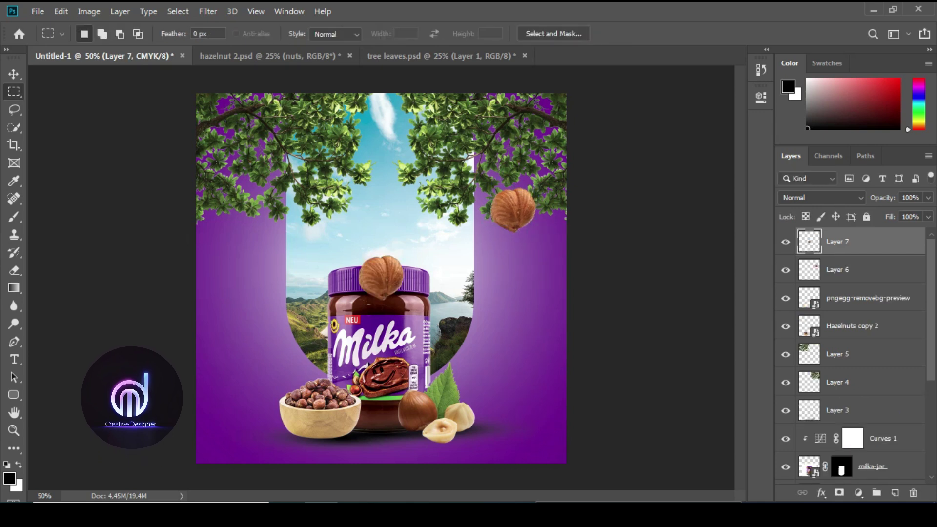
pyautogui.press('v')
pyautogui.moveTo(386, 244); pyautogui.dragTo(267, 179)
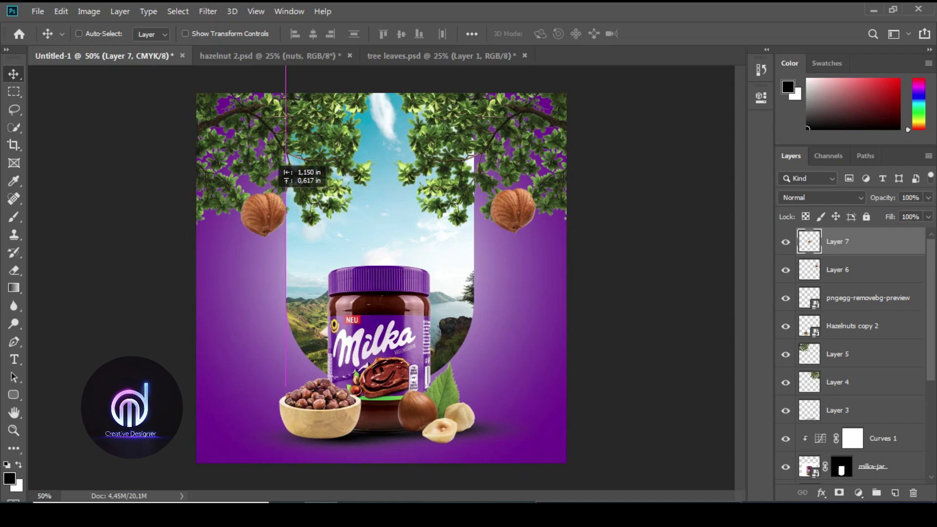
pyautogui.moveTo(263, 212); pyautogui.dragTo(257, 215)
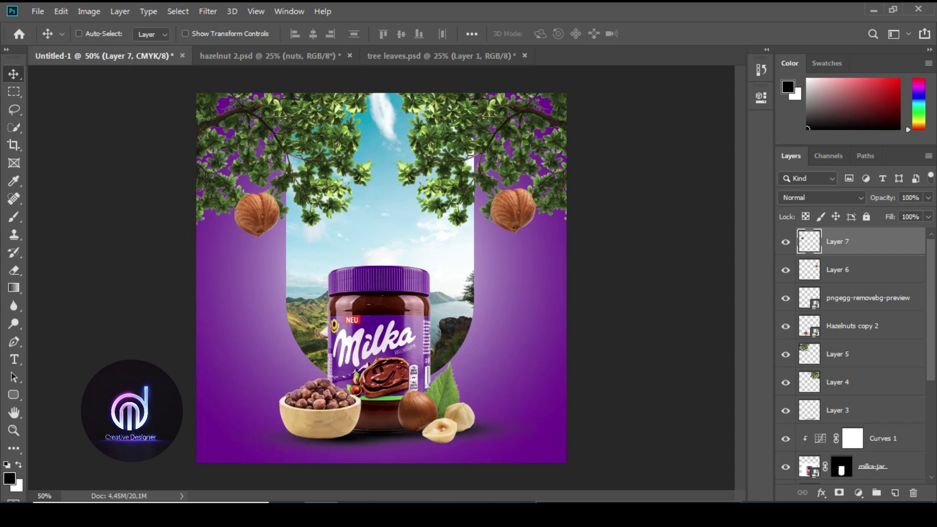
# Step: Brighten the Hazelnuts copy 2 bowl with a clipped Curves layer, then drag in the light-overlay image
pyautogui.keyDown('ctrl'); pyautogui.click(320, 408); pyautogui.keyUp('ctrl')
pyautogui.click(858, 493)
pyautogui.click(836, 337)
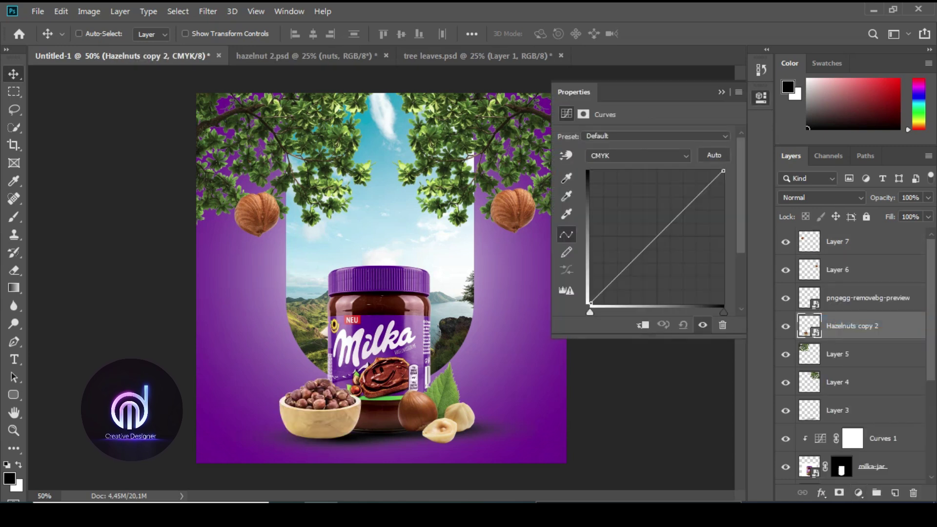
pyautogui.hotkey('ctrl', 'alt', 'g')
pyautogui.moveTo(639, 255); pyautogui.dragTo(638, 230)
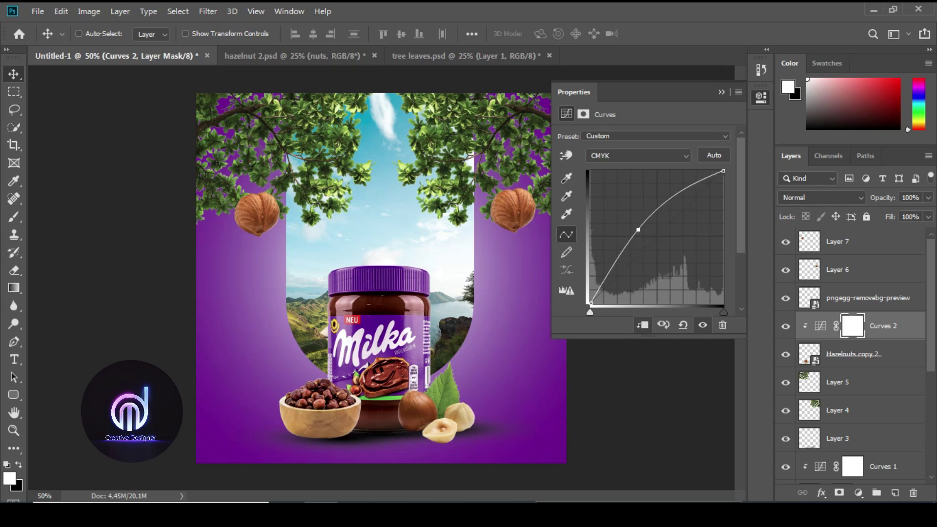
pyautogui.click(761, 96)
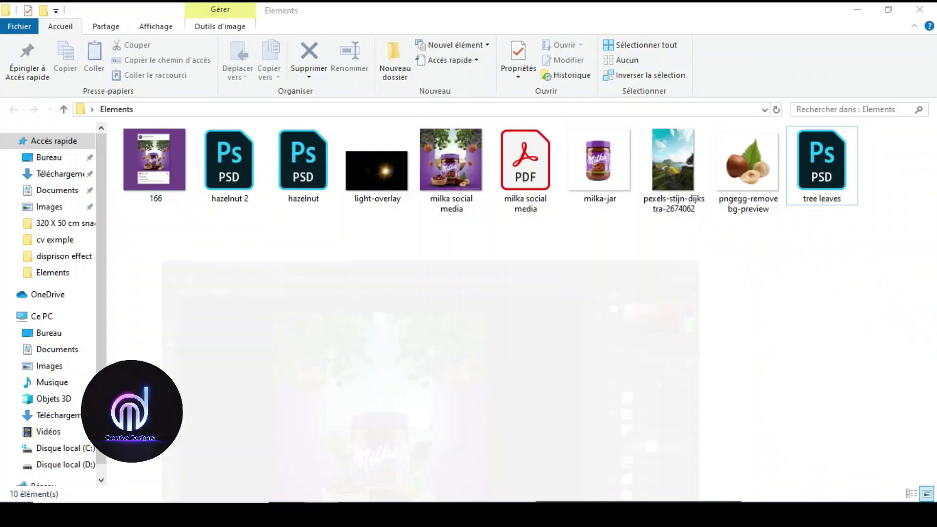
pyautogui.moveTo(376, 163)
pyautogui.mouseDown()
pyautogui.moveTo(337, 483)
pyautogui.moveTo(381, 278)
pyautogui.mouseUp()
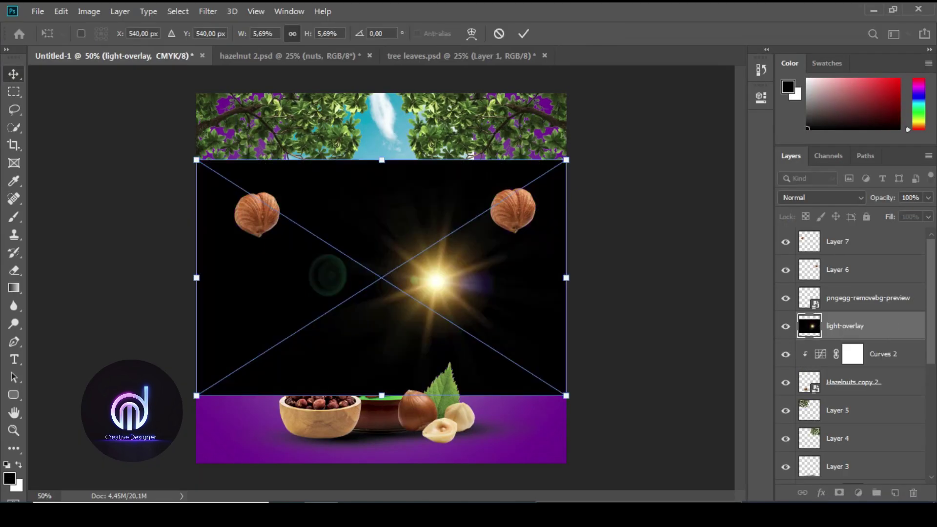
# Step: Place the light overlay, set it to Lighten blend mode and move it up slightly
pyautogui.press('Return')
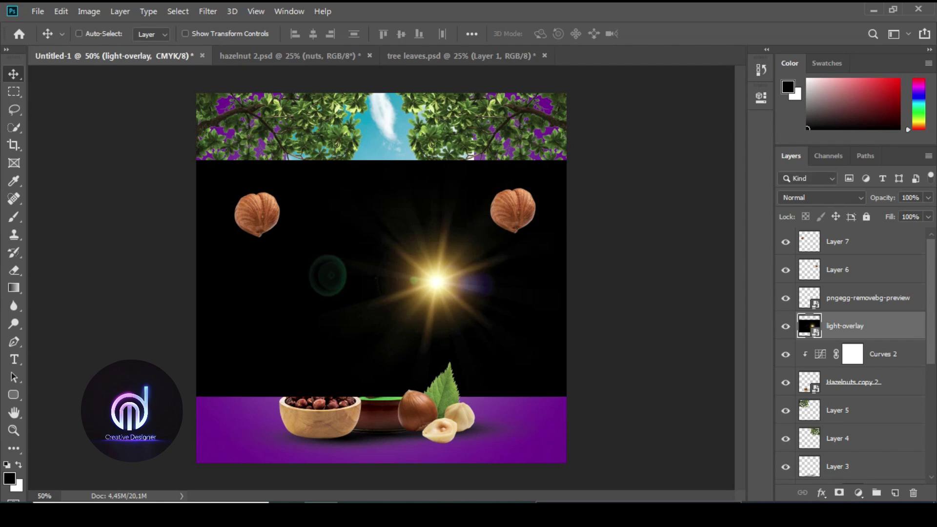
pyautogui.click(822, 198)
pyautogui.press('Up')
pyautogui.press('Up')
pyautogui.press('Return')
pyautogui.moveTo(342, 244); pyautogui.dragTo(337, 218)
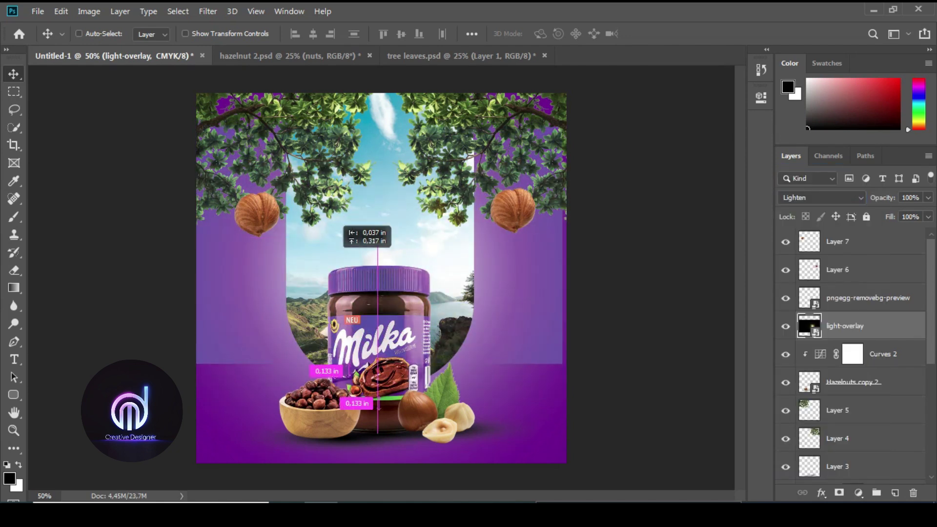
# Step: Move light-overlay above the landscape photo, clip it there and reposition the glow
pyautogui.moveTo(845, 326); pyautogui.dragTo(845, 386)
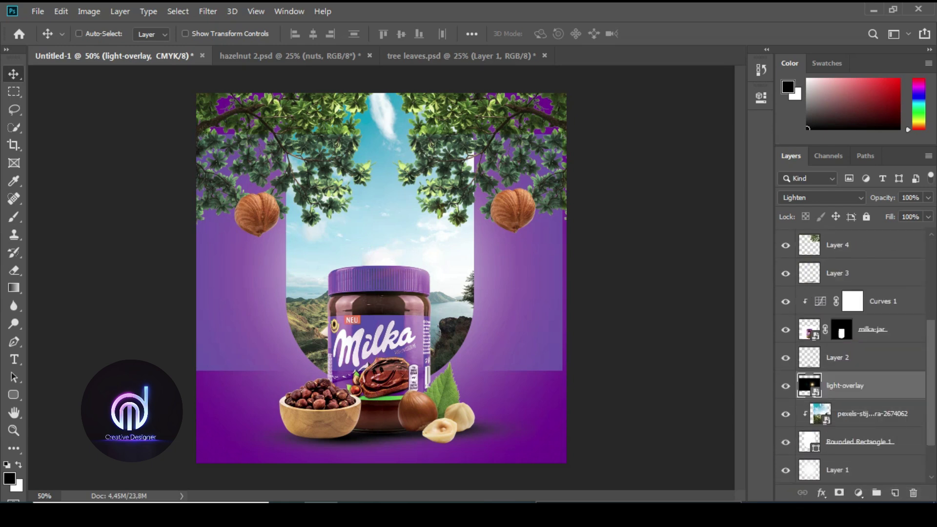
pyautogui.rightClick(853, 386)
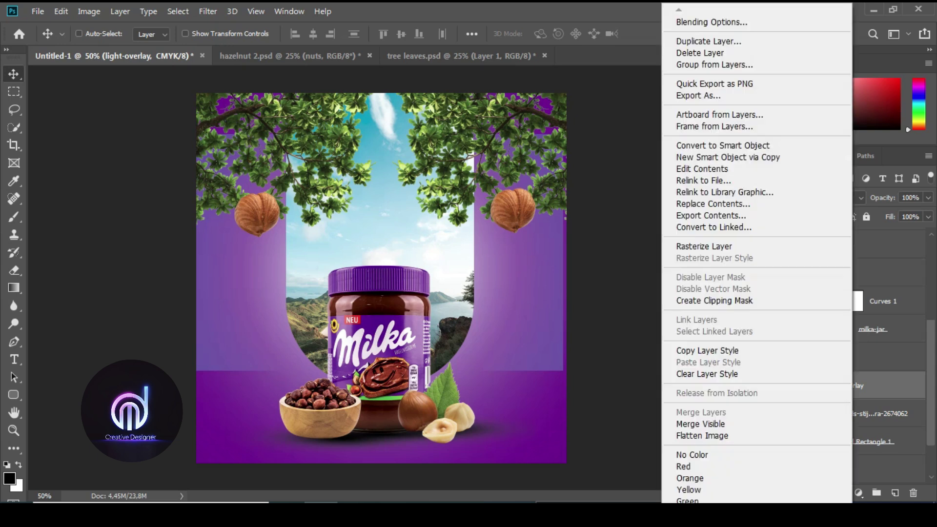
pyautogui.click(715, 301)
pyautogui.moveTo(373, 188); pyautogui.dragTo(391, 195)
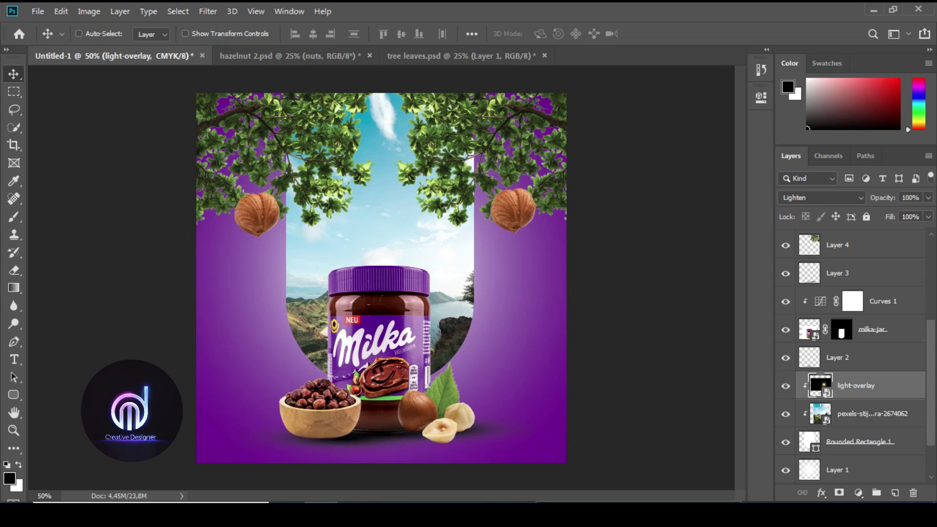
pyautogui.scroll(5, 852, 357)
pyautogui.scroll(-3, 852, 356)
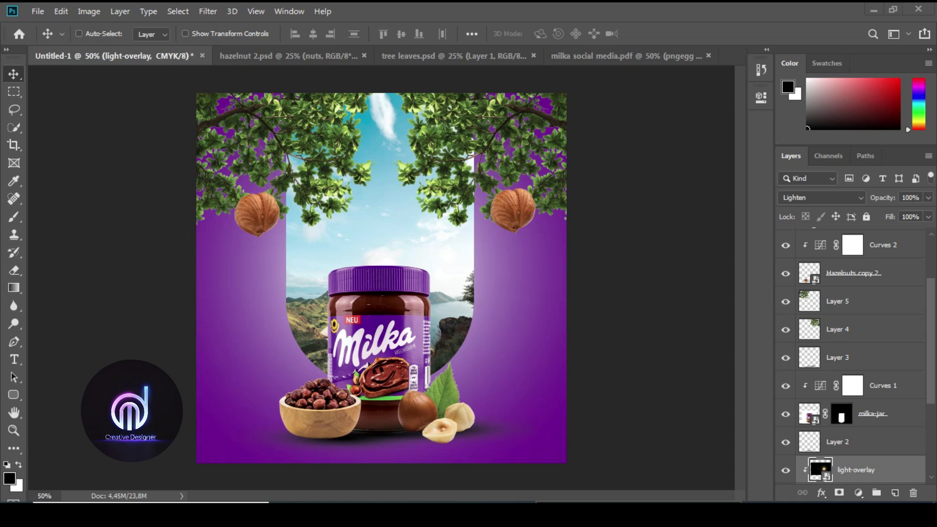
# Step: Close hazelnut 2.psd and tree leaves.psd, answering both save prompts
pyautogui.click(288, 55)
pyautogui.click(365, 56)
pyautogui.click(464, 201)
pyautogui.click(293, 56)
pyautogui.click(377, 55)
pyautogui.click(464, 201)
# Step: Bring the milka social media.pdf document to the front
pyautogui.hotkey('ctrl', 'Tab')
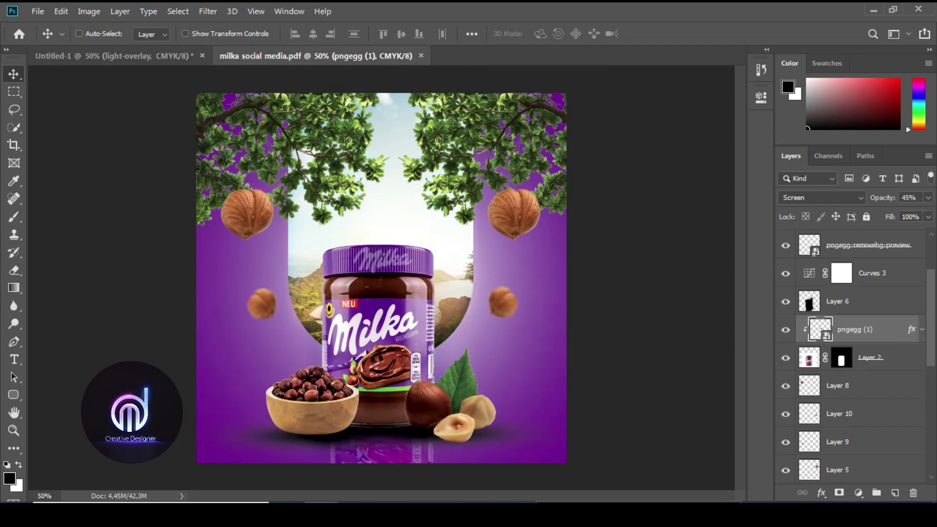
pyautogui.hotkey('ctrl', 'Tab')
pyautogui.click(225, 56)
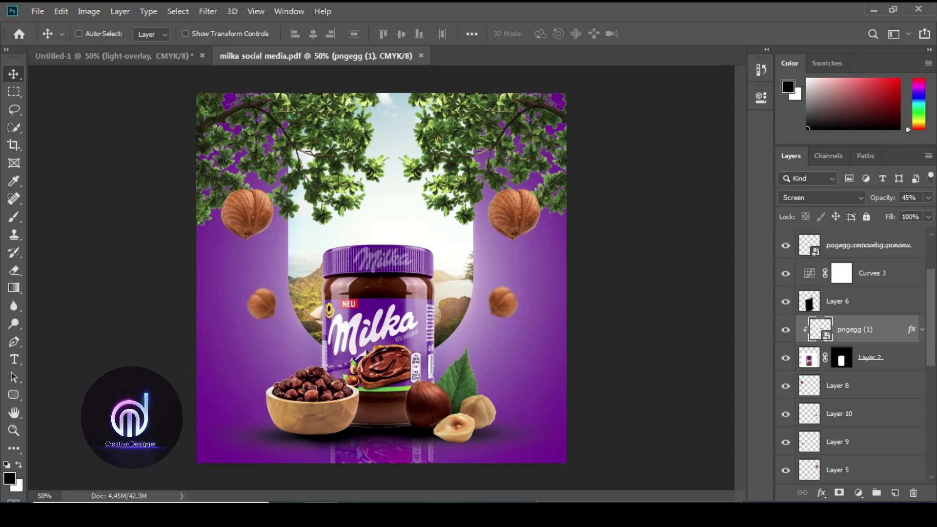
pyautogui.click(38, 10)
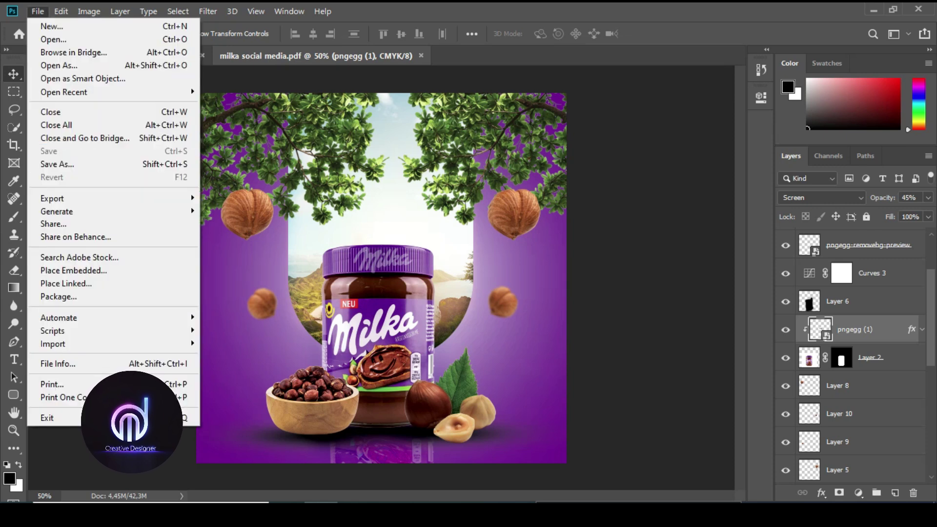
# Step: Save As a JPEG 'milka social media', accepting the default JPEG Options
pyautogui.click(58, 164)
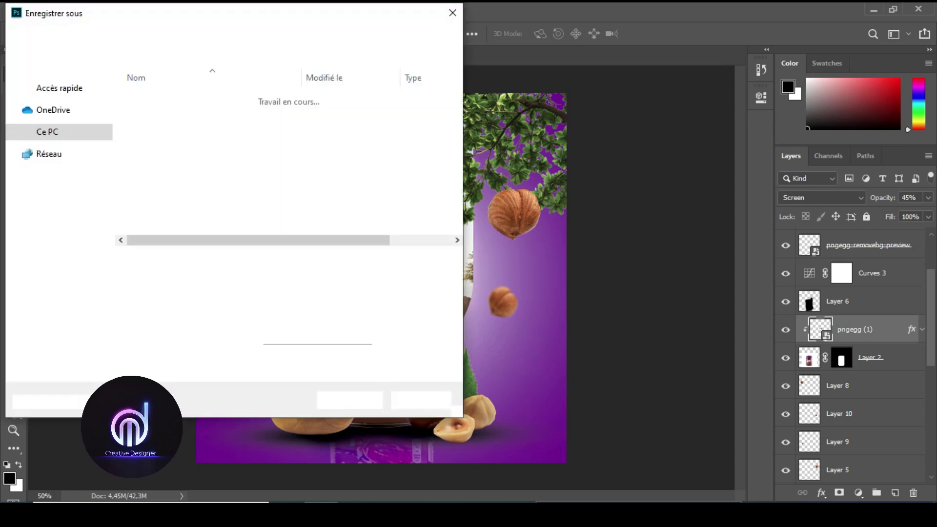
pyautogui.click(273, 278)
pyautogui.click(137, 344)
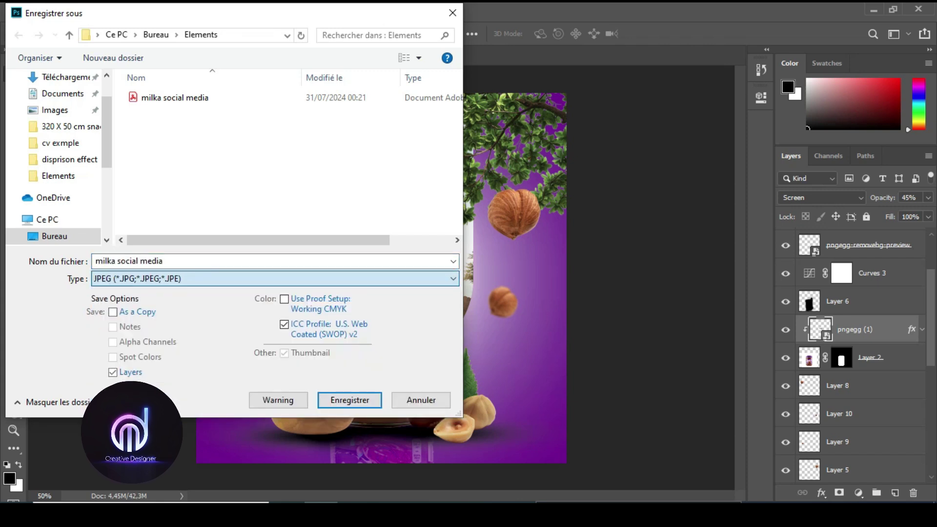
pyautogui.click(54, 104)
pyautogui.press('Return')
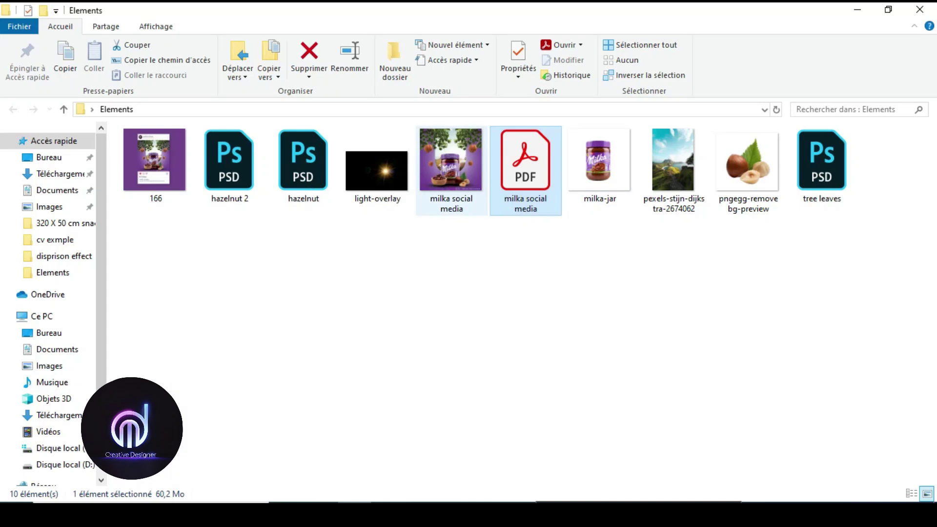
pyautogui.press('Left')
pyautogui.press('Return')
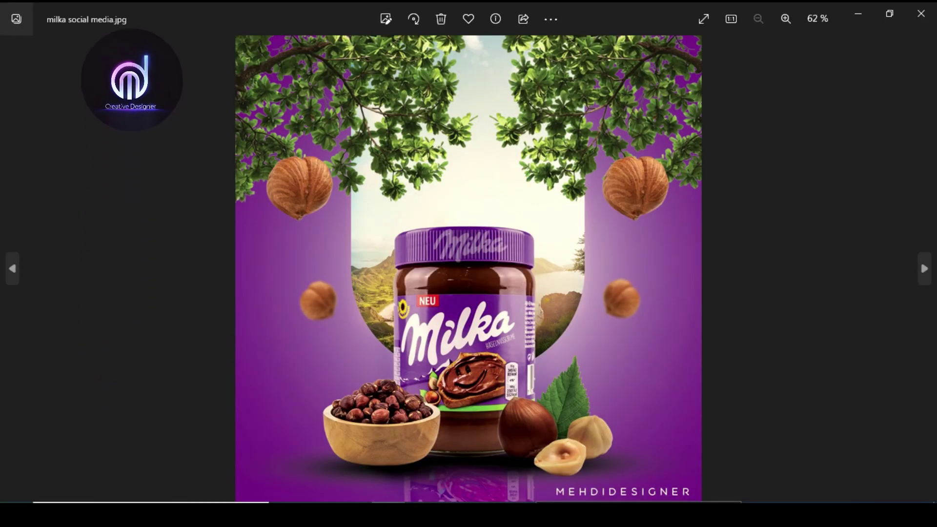
pyautogui.click(921, 14)
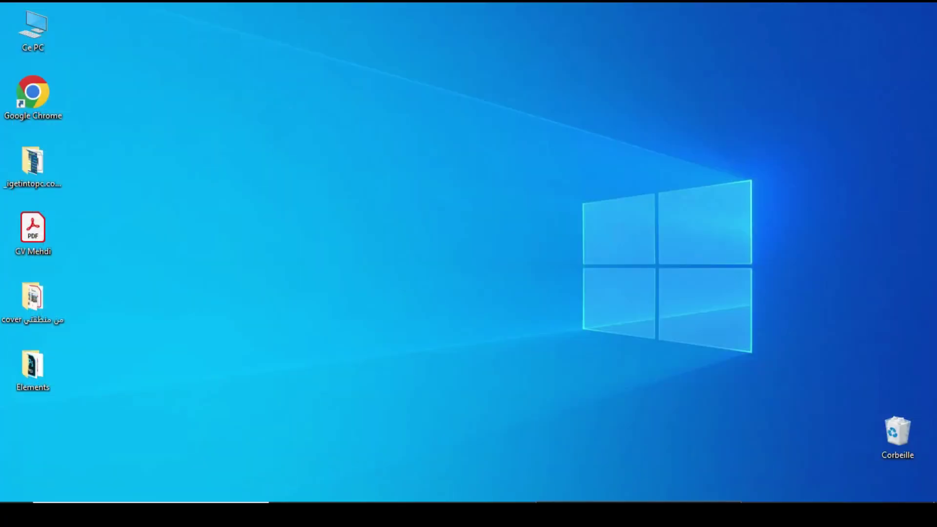